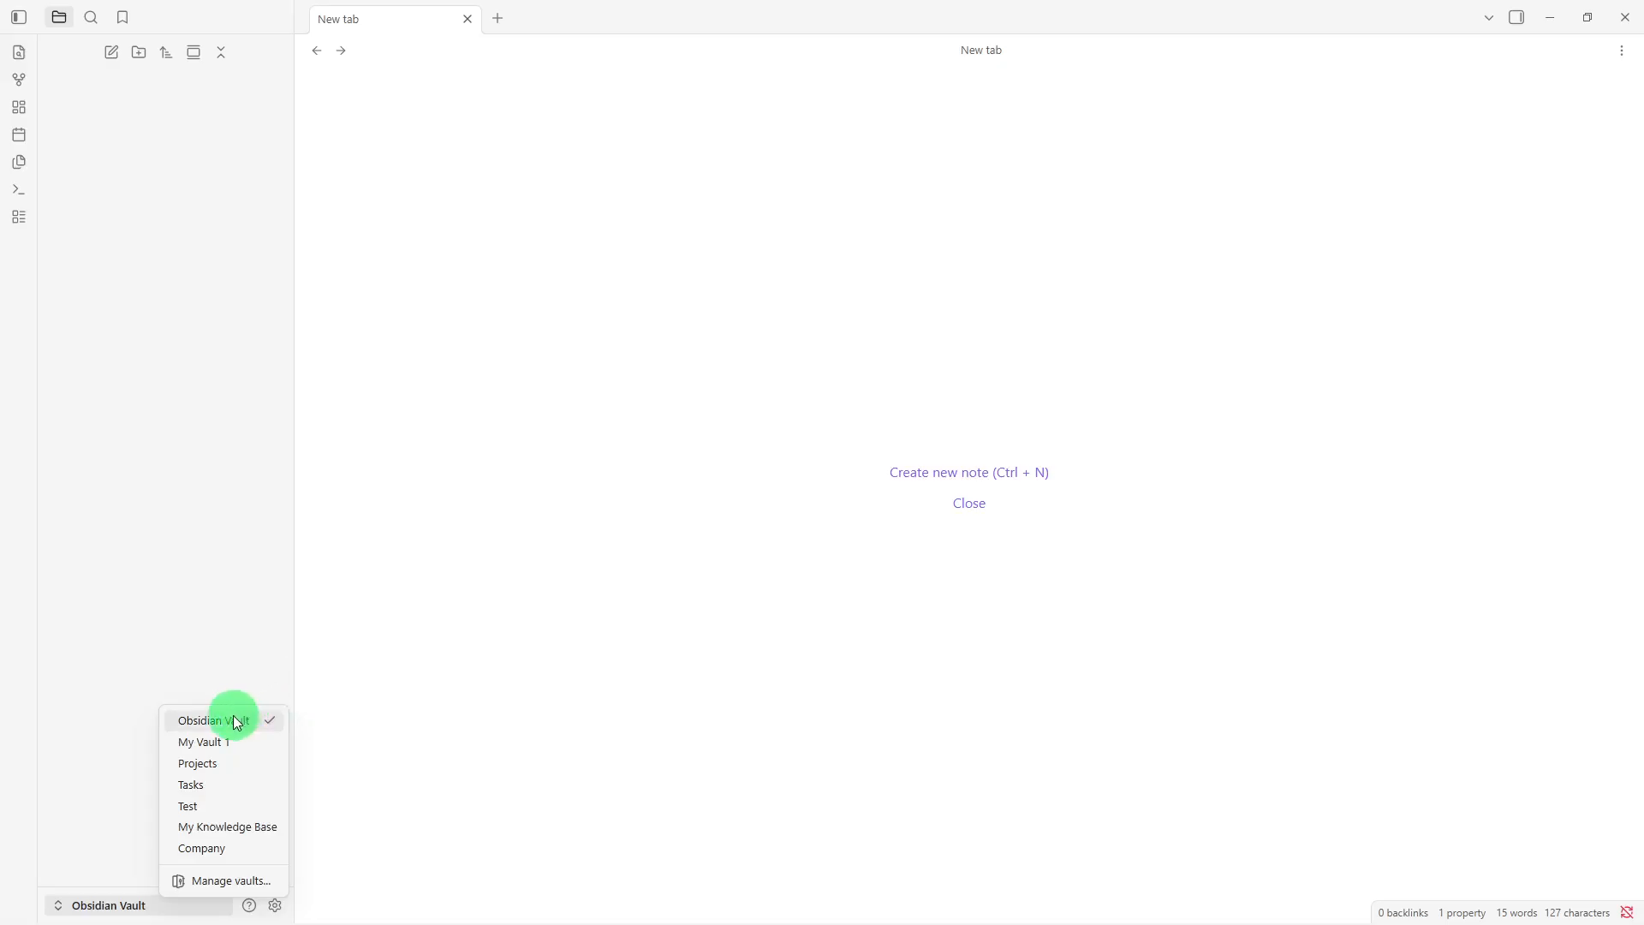
- Select the Obsidian Vault and create a top-level folder named Tasks in it
{"action": "left_click", "coordinate": [234, 716]}
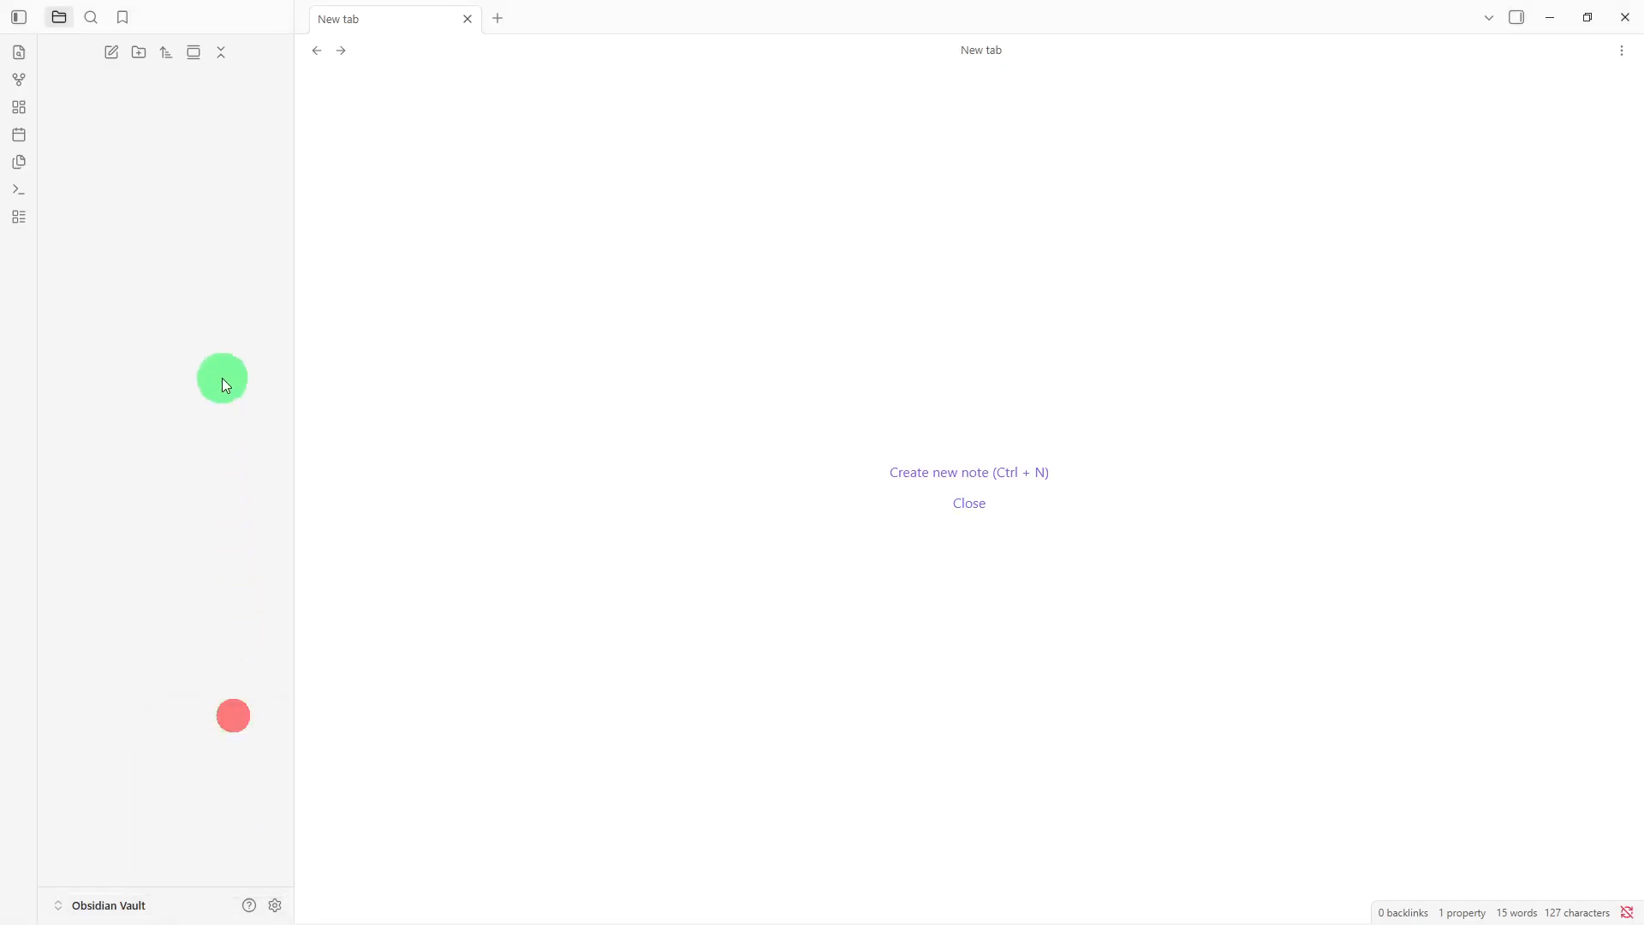
{"action": "right_click", "coordinate": [203, 248]}
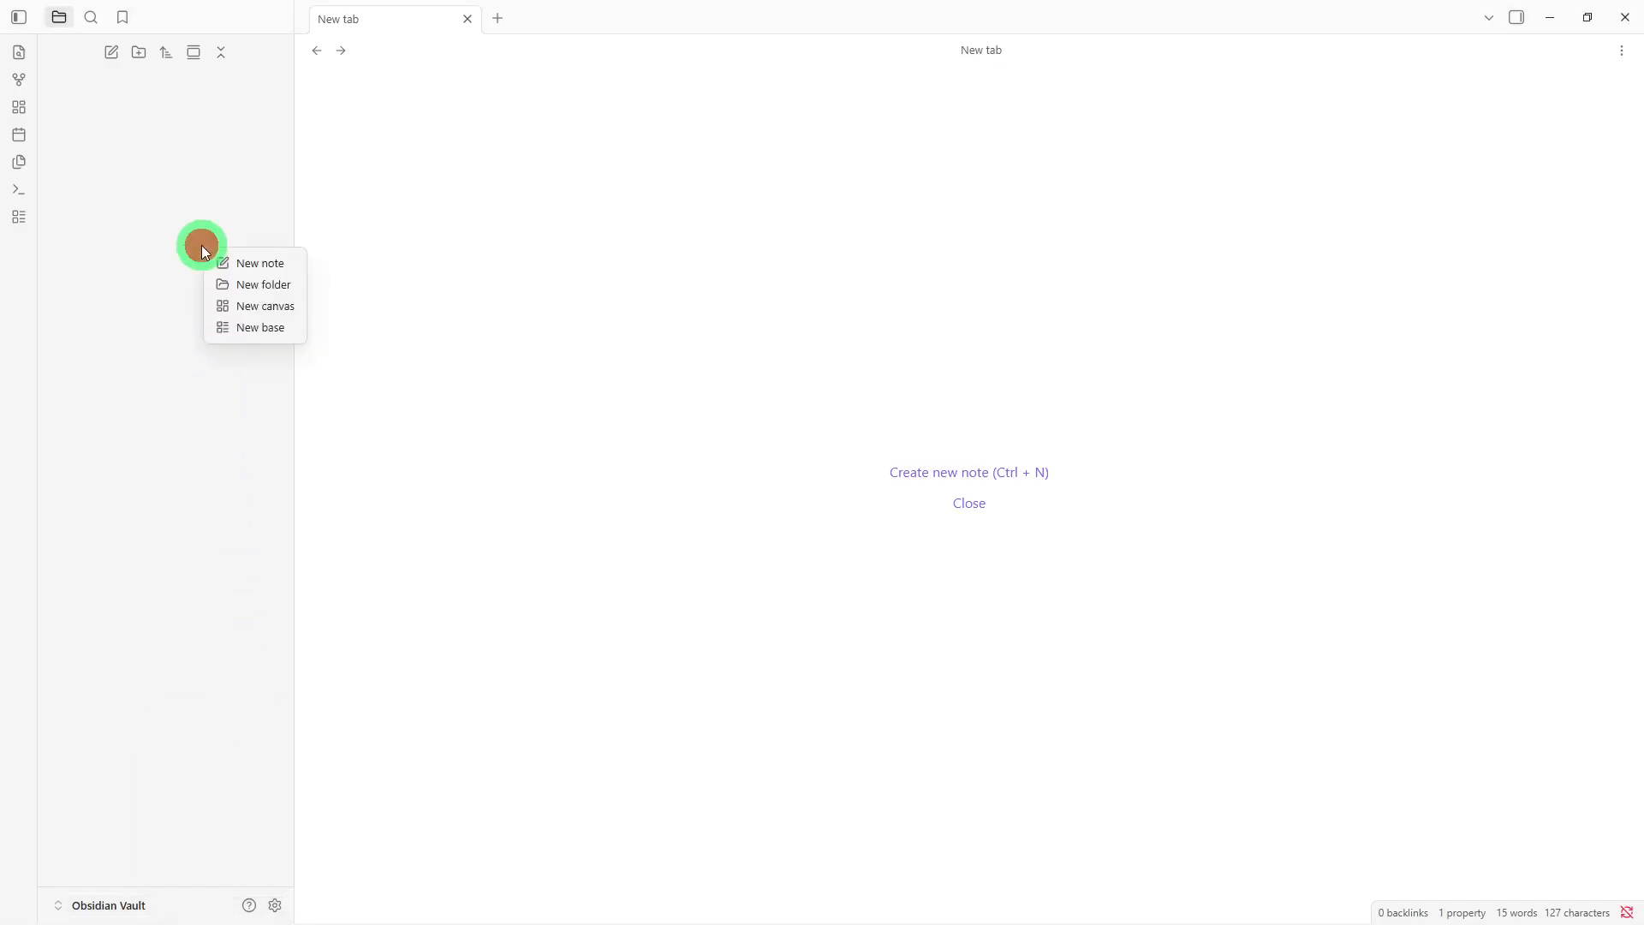
{"action": "left_click", "coordinate": [247, 285]}
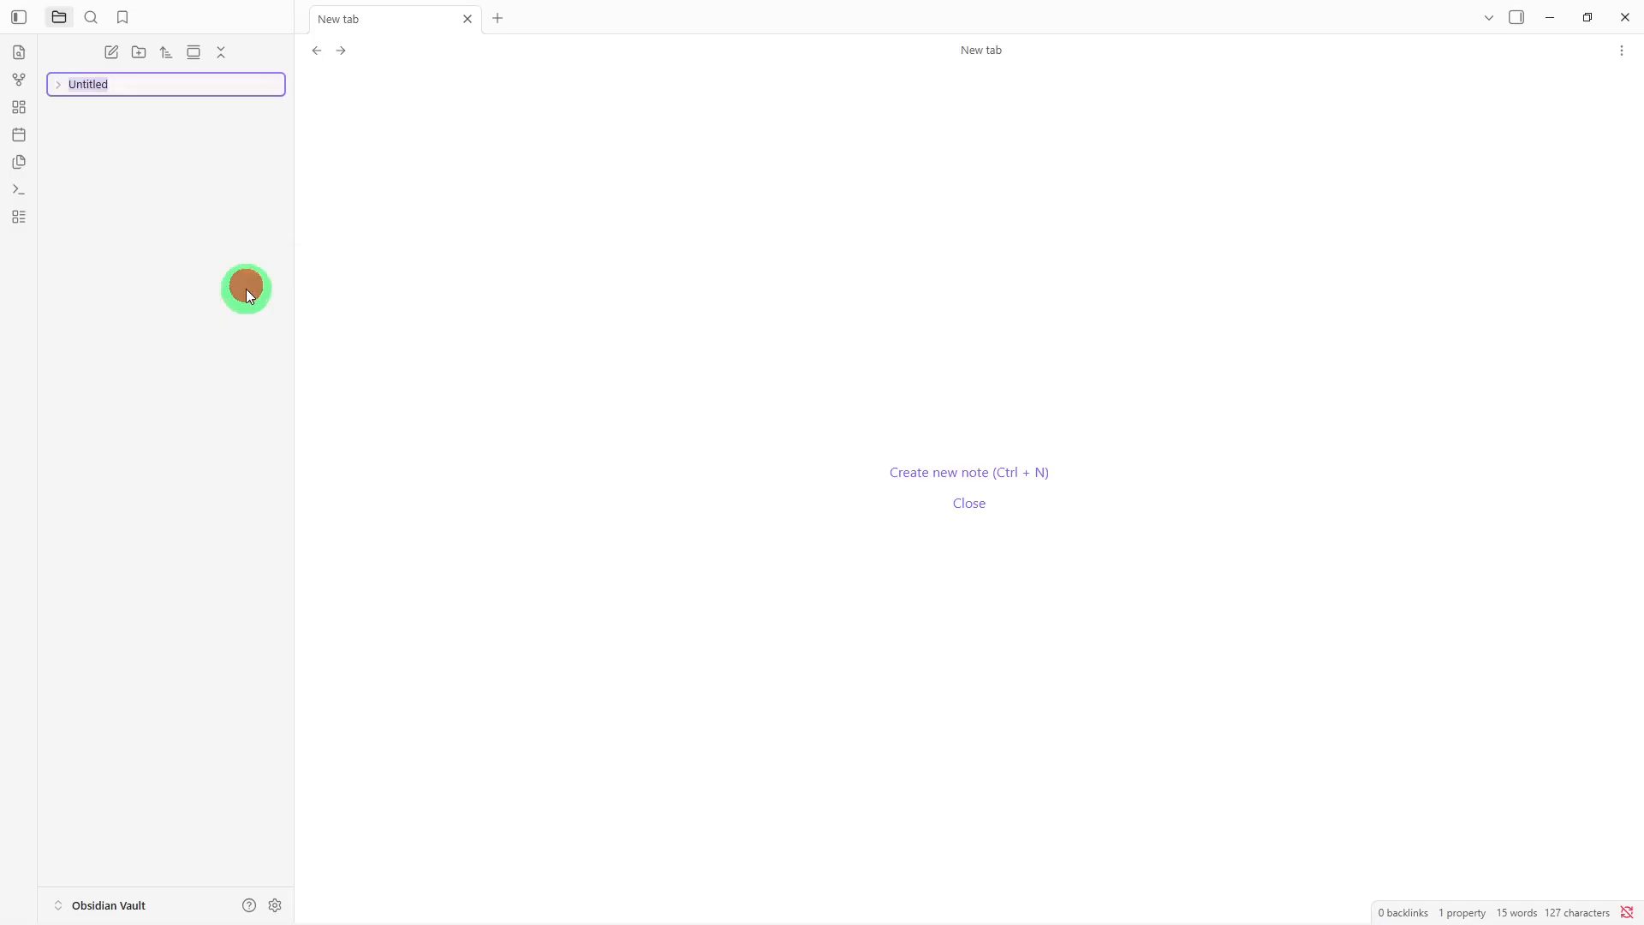
{"action": "key", "text": "BackSpace"}
{"action": "type", "text": "Tasks"}
{"action": "key", "text": "Return"}
- Create a second top-level folder named Projects in the vault
{"action": "right_click", "coordinate": [248, 292]}
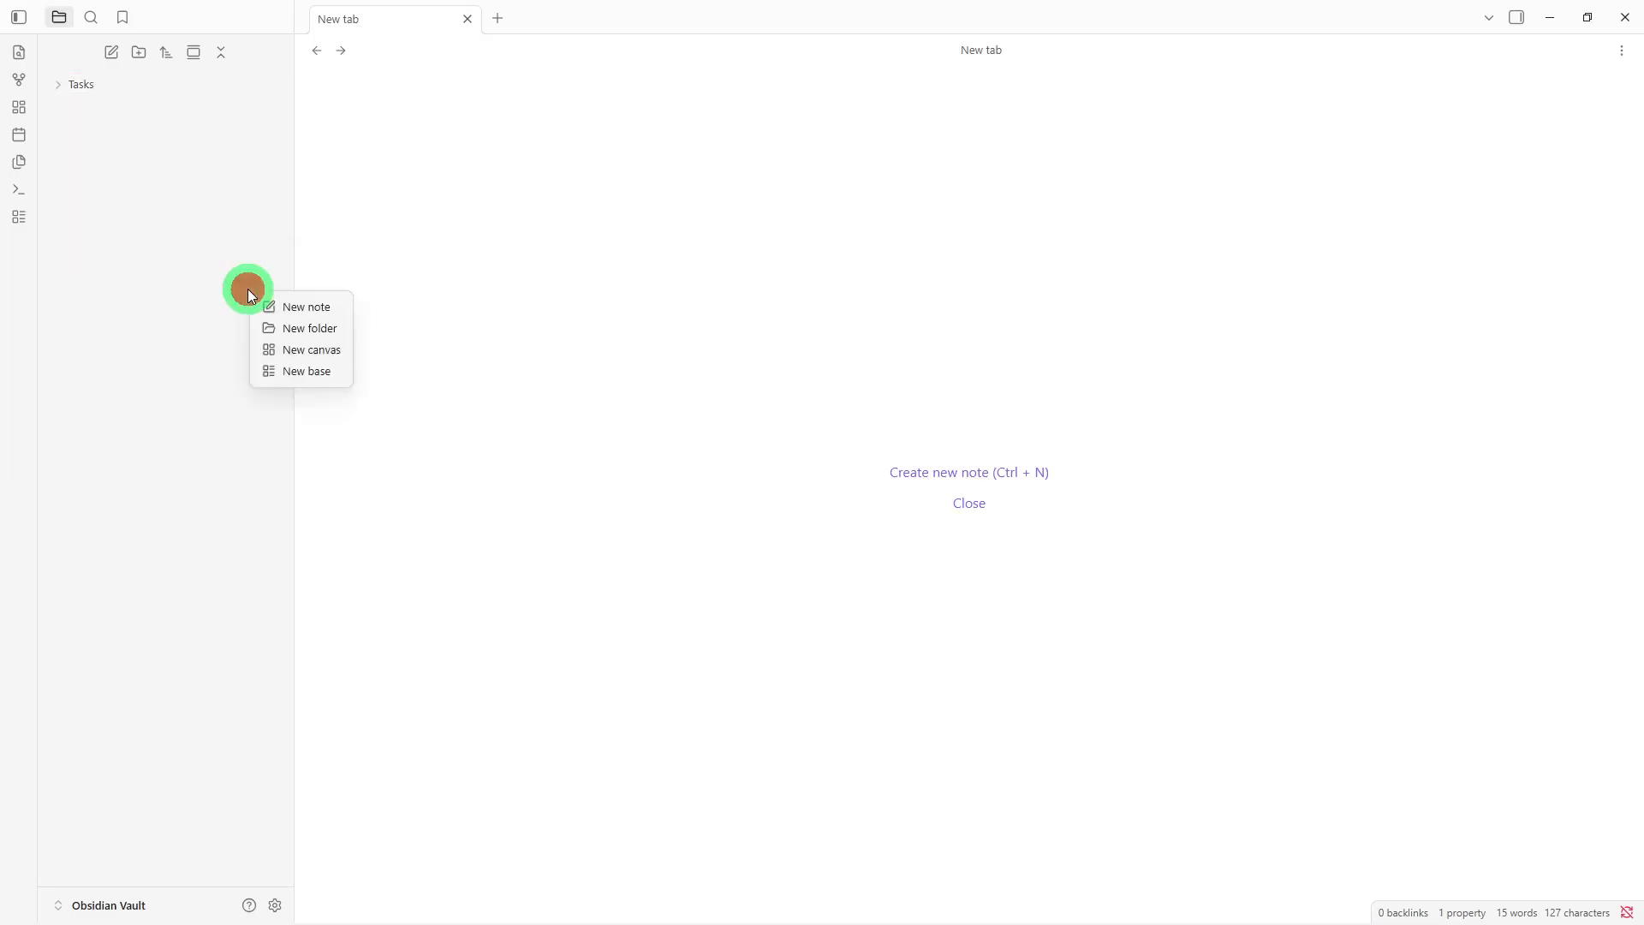
{"action": "left_click", "coordinate": [267, 328]}
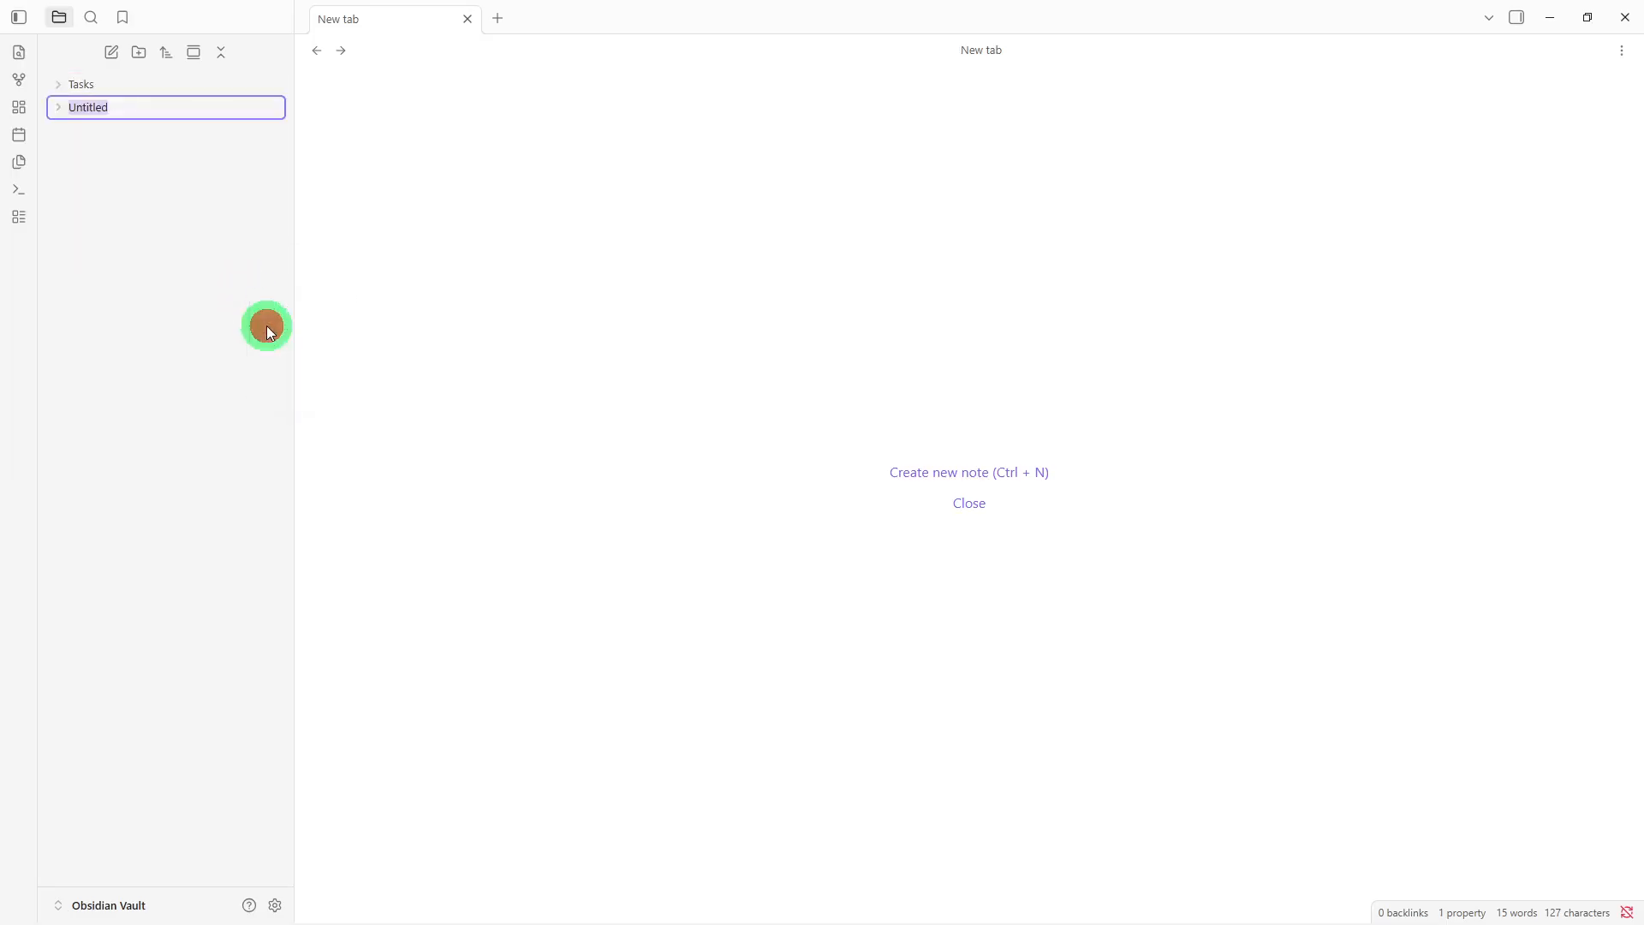
{"action": "key", "text": "BackSpace"}
{"action": "type", "text": "Projects"}
{"action": "key", "text": "Return"}
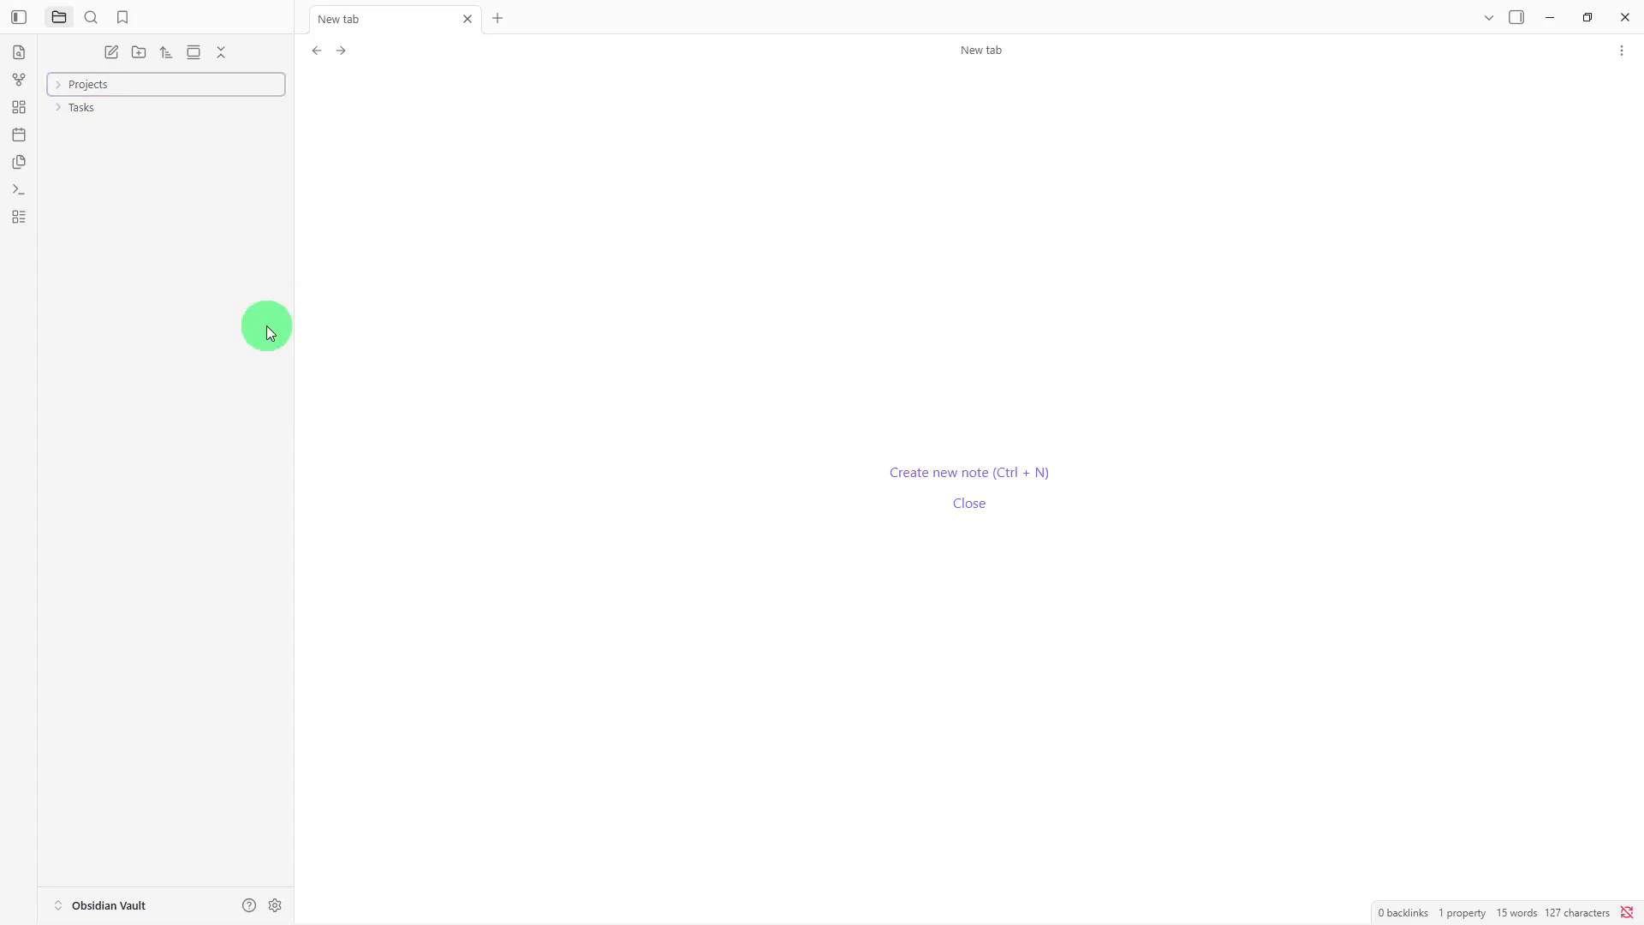
- Create a third top-level folder named Archive in the vault
{"action": "right_click", "coordinate": [268, 327]}
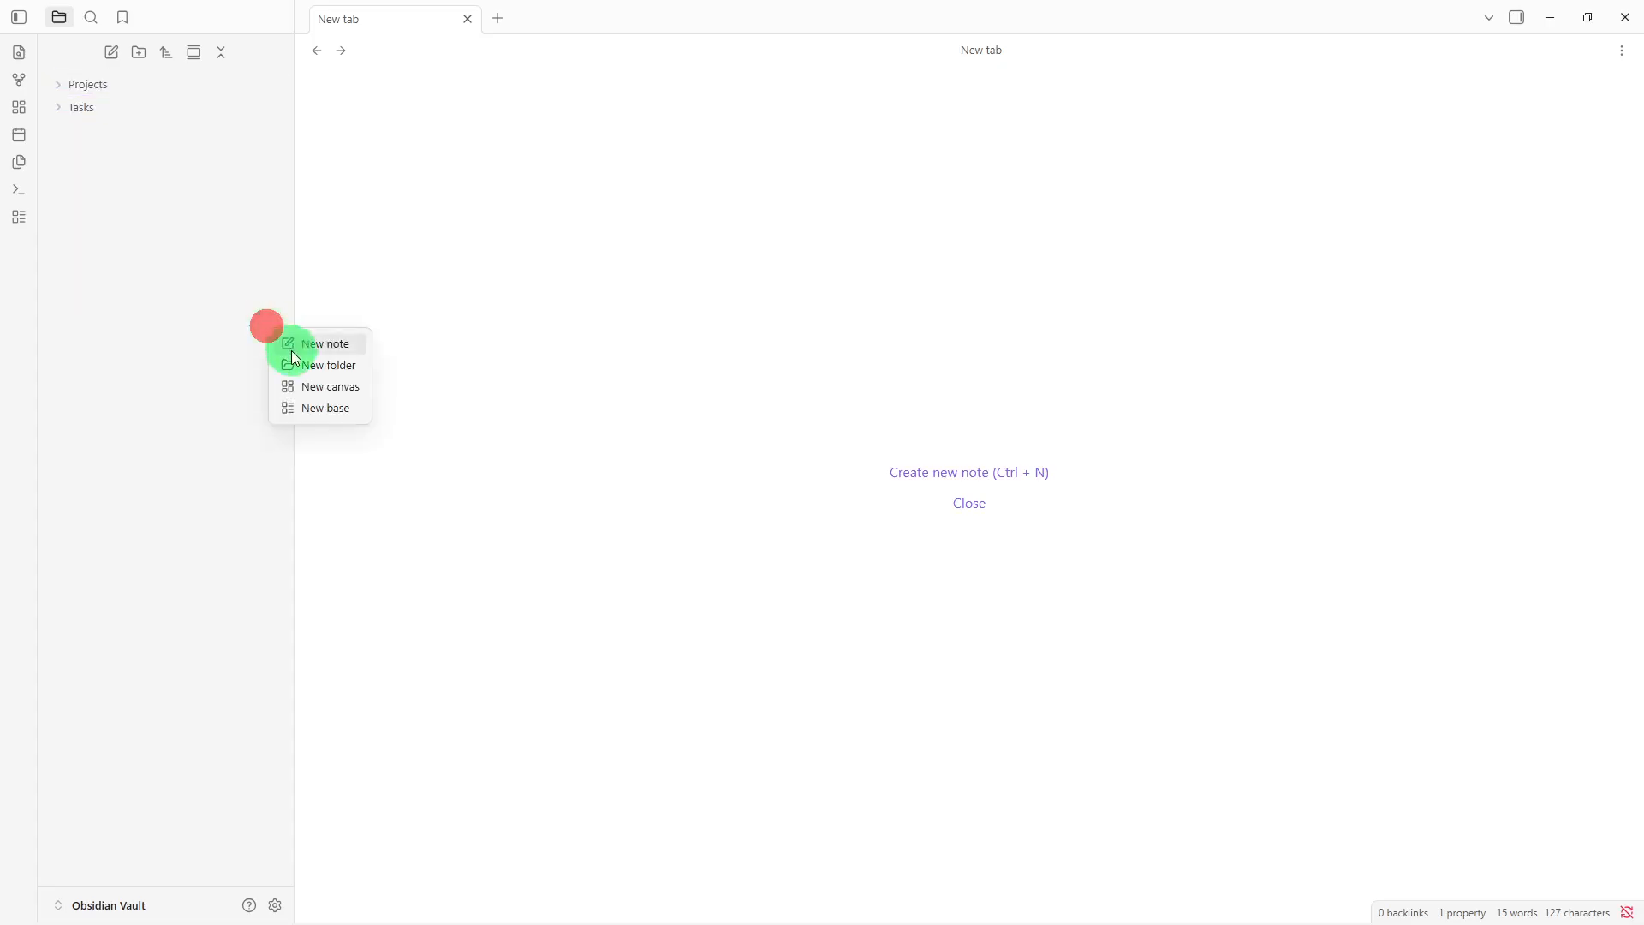
{"action": "left_click", "coordinate": [293, 363]}
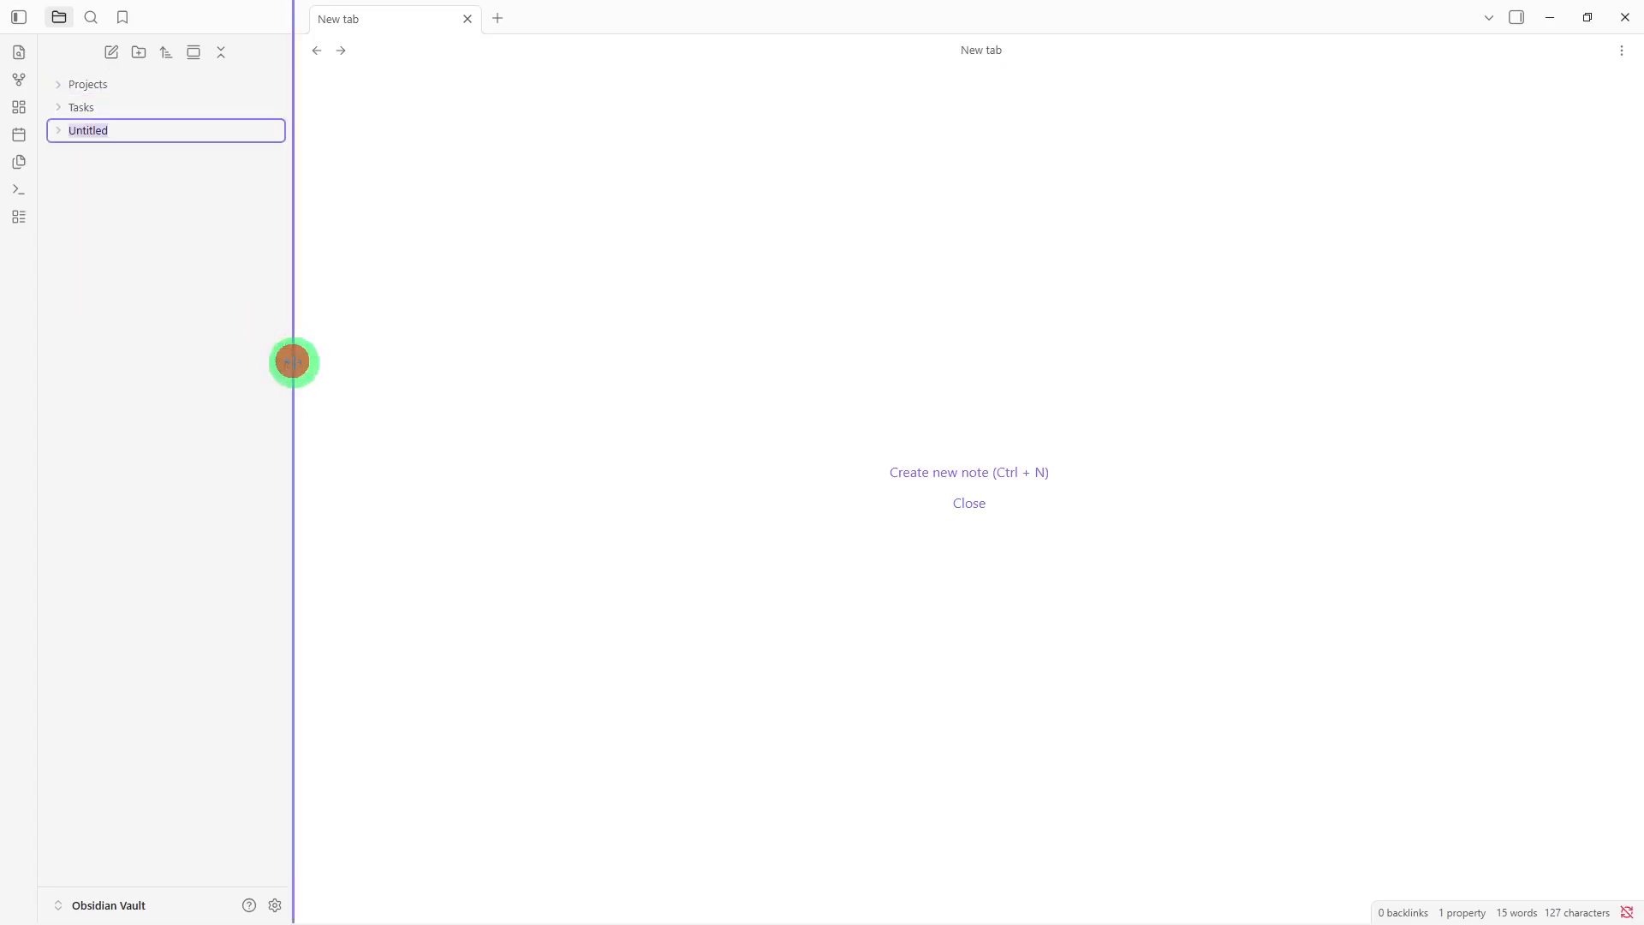
{"action": "key", "text": "BackSpace"}
{"action": "type", "text": "Arch"}
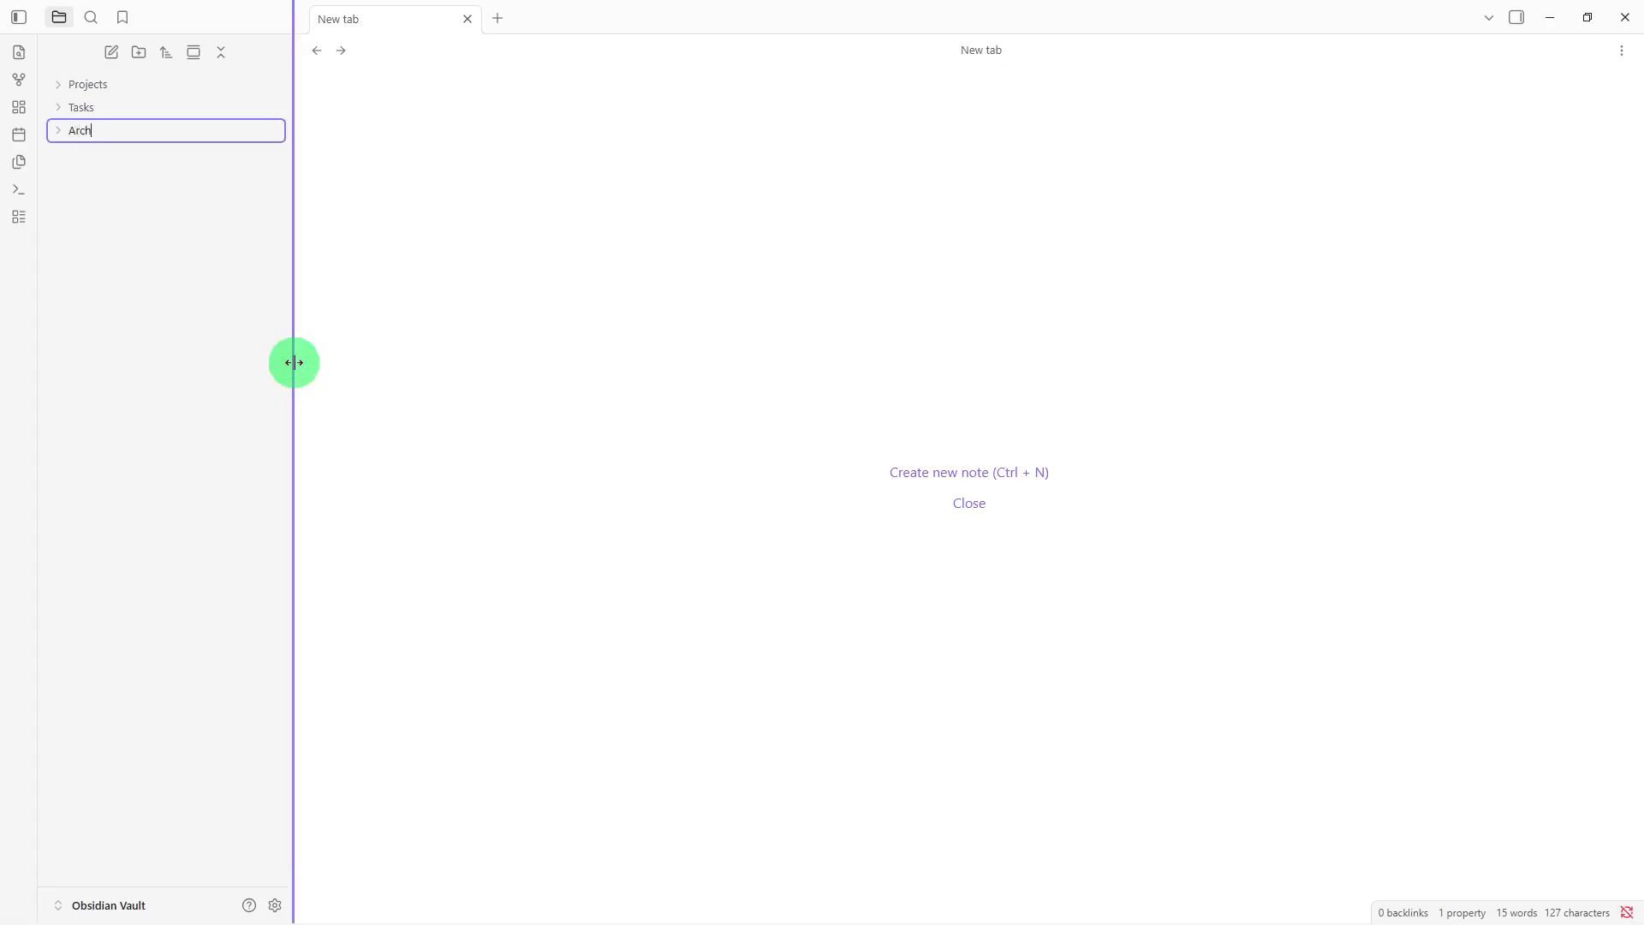
{"action": "type", "text": "ive"}
{"action": "key", "text": "Return"}
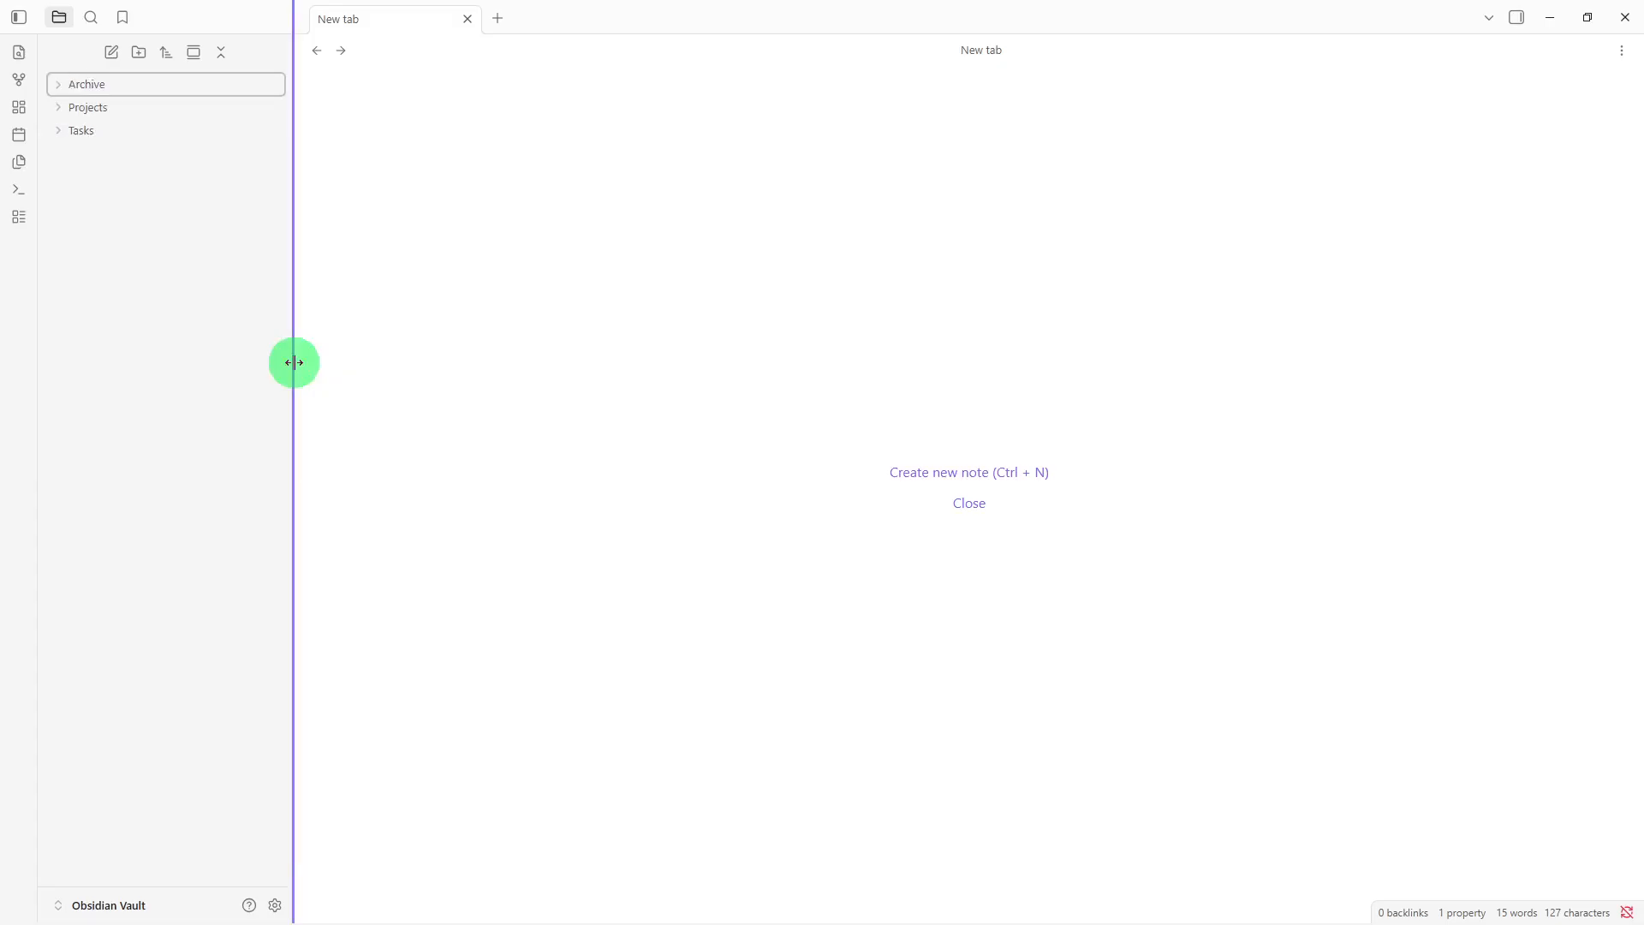
{"action": "left_click", "coordinate": [233, 322]}
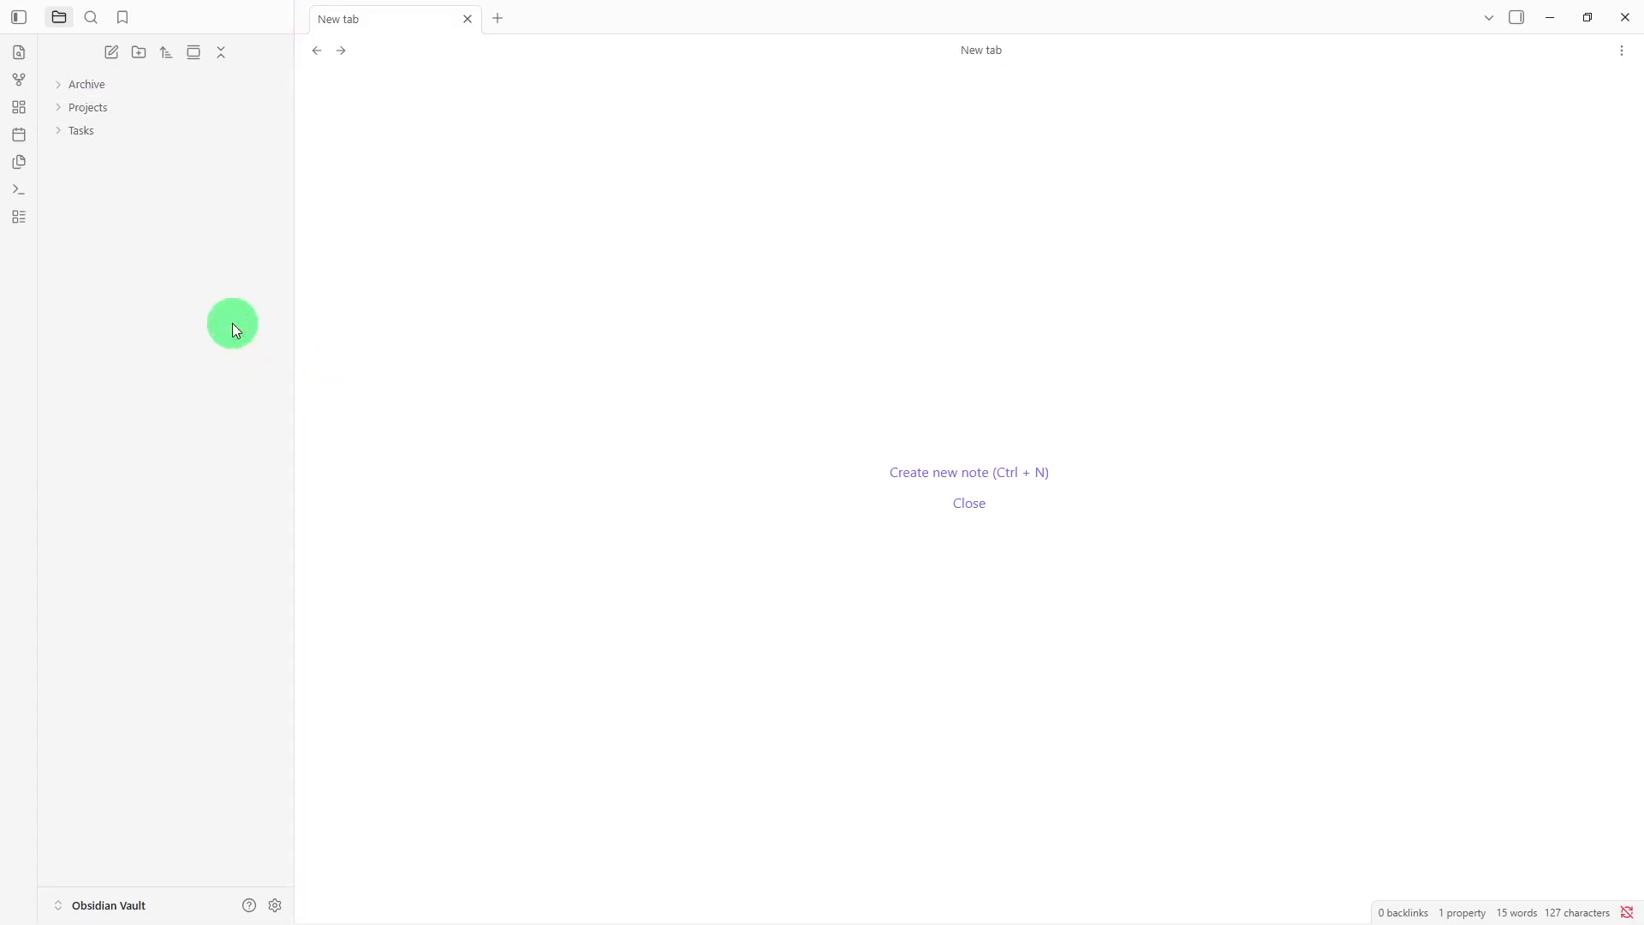
- Create a new note in the vault root and title it Task Dashboard
{"action": "right_click", "coordinate": [233, 324]}
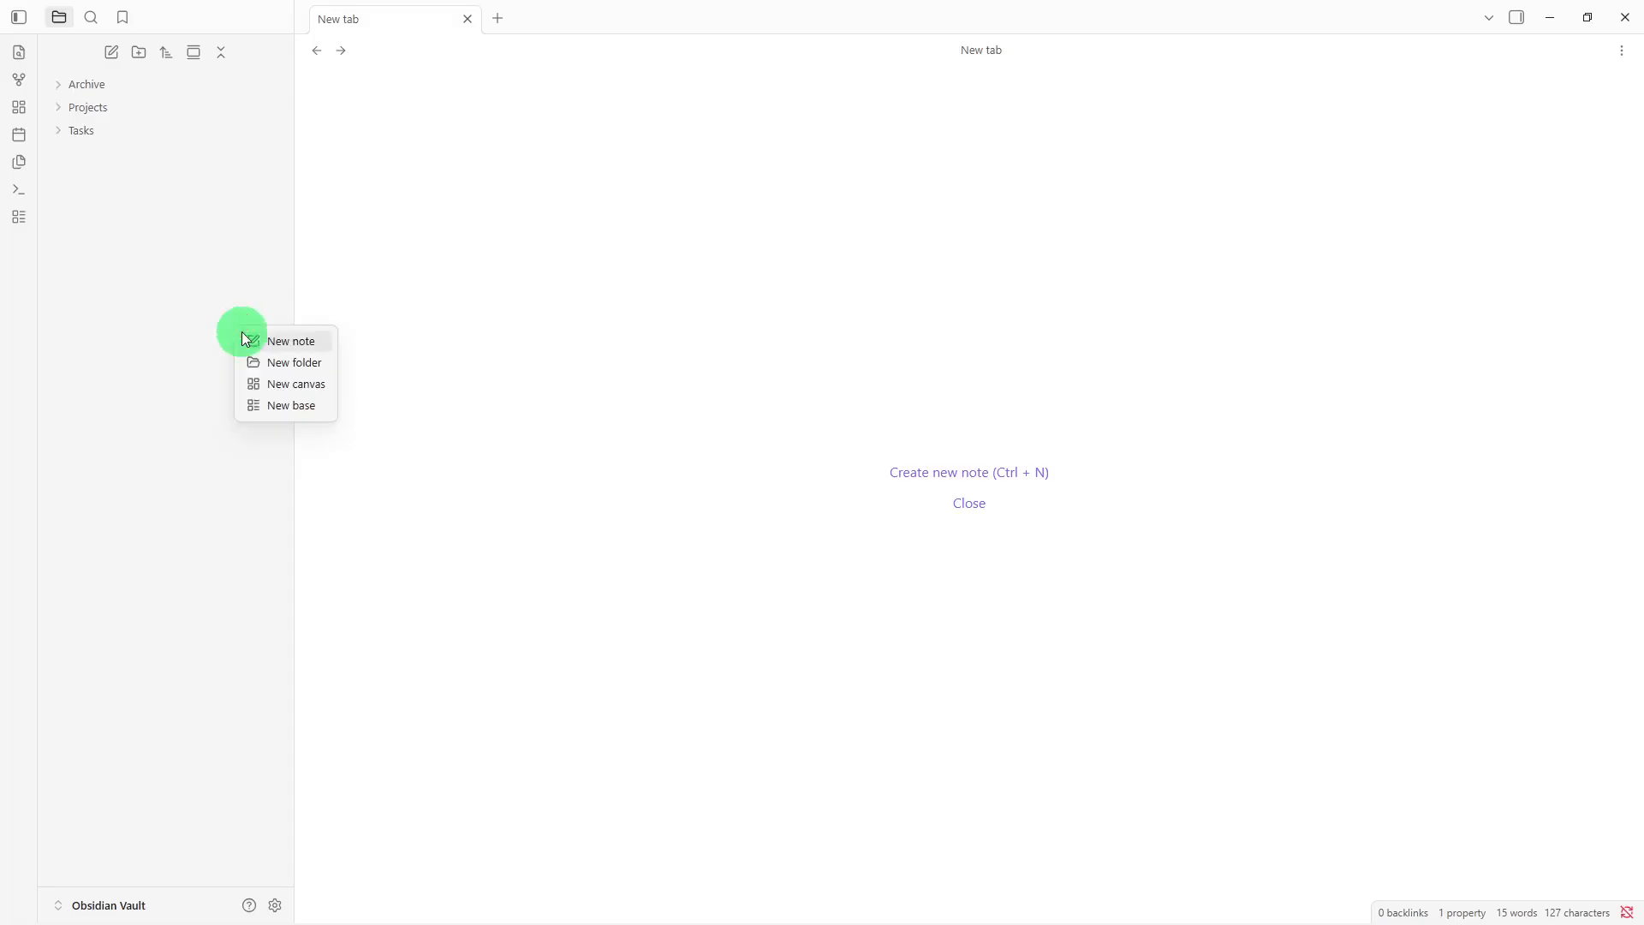
{"action": "left_click", "coordinate": [245, 338]}
{"action": "key", "text": "BackSpace"}
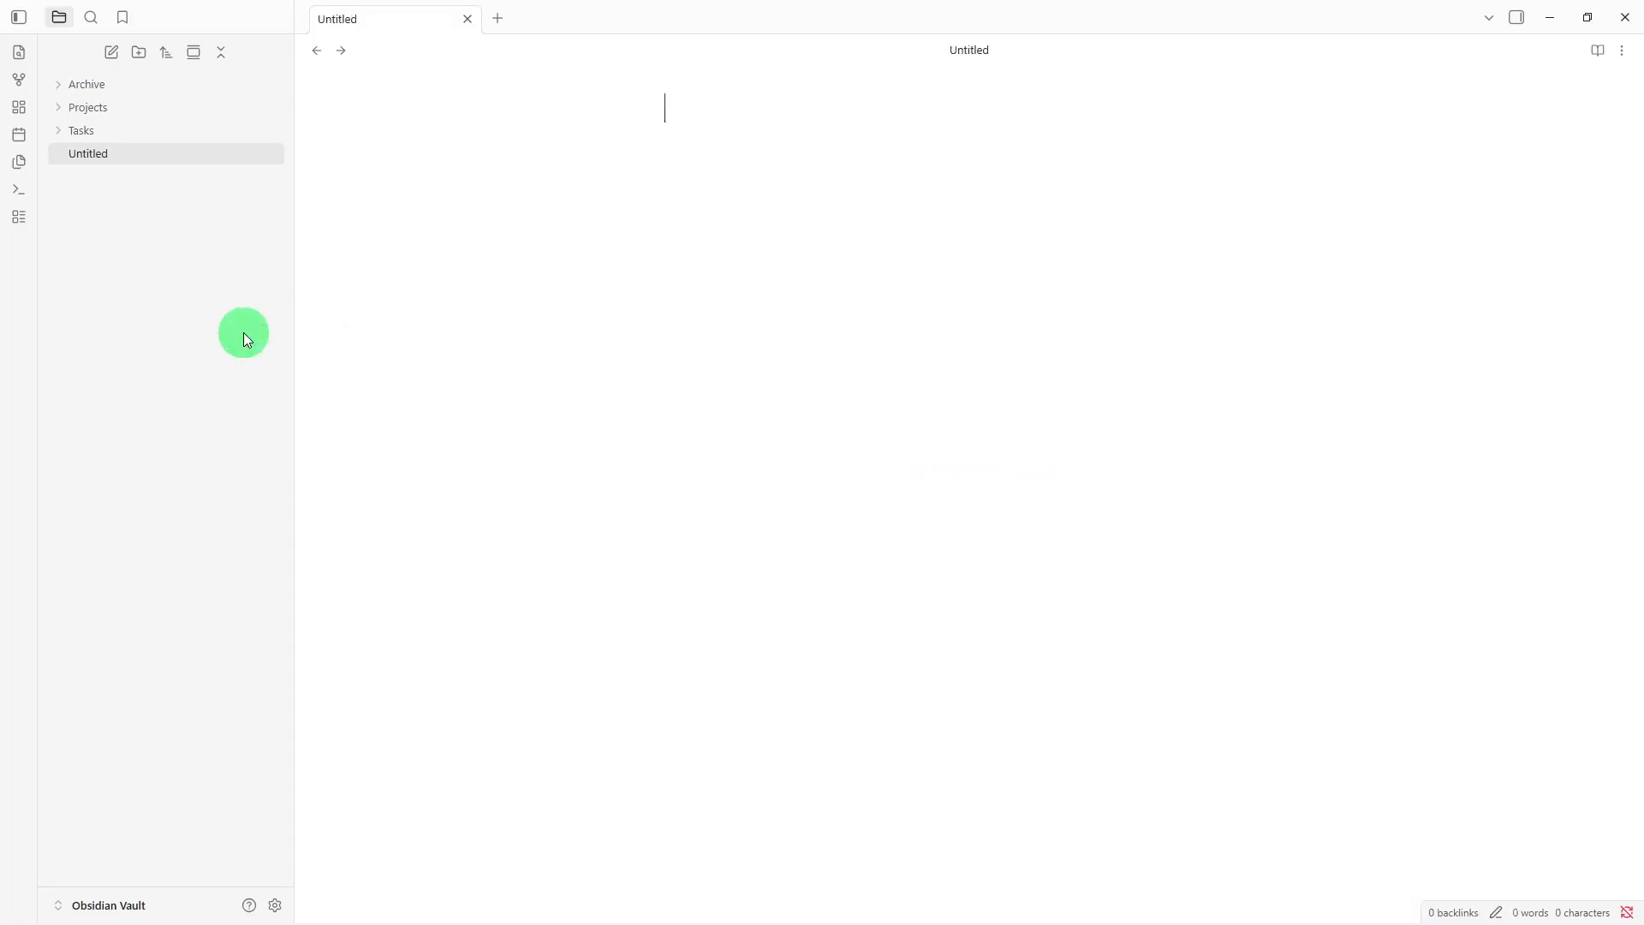
{"action": "type", "text": "Task Dashboard"}
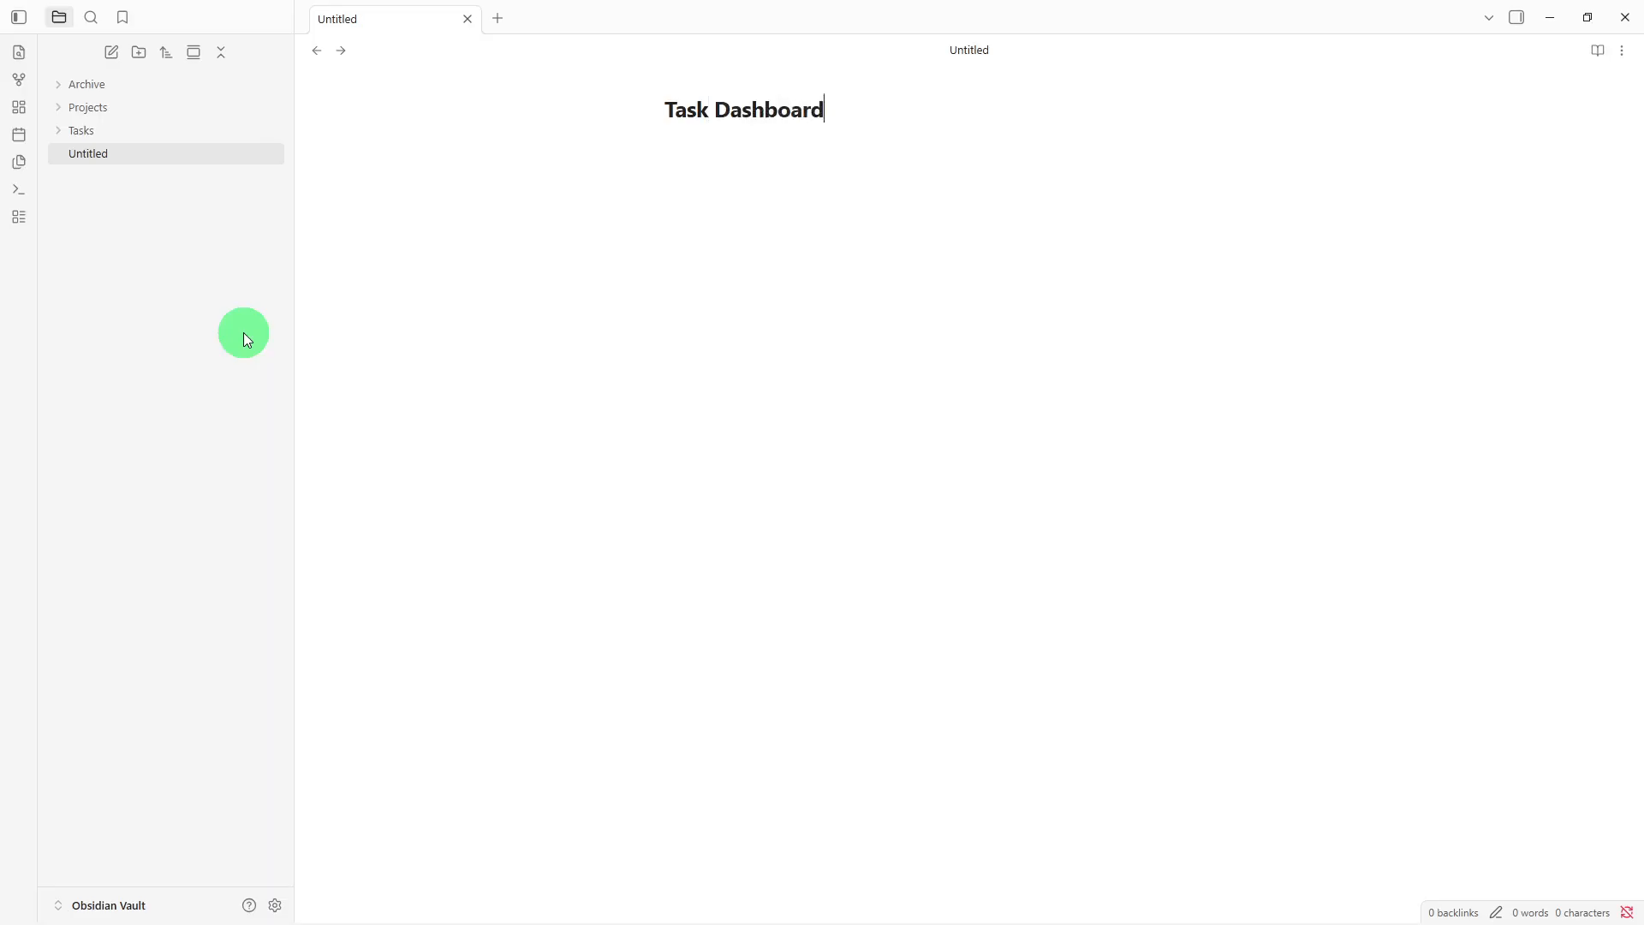
- Add level-2 headings Today's Tasks, High Priority, Upcoming Tasks, Waiting On, Quick Links and Notes, each above a dash, and move the note into Tasks
{"action": "key", "text": "Return"}
{"action": "type", "text": "## Today's Tasks -   ## High Priority -   ## Upcoming Tasks -   ## Waiting On -   ## Quick Links -   ## Notes -"}
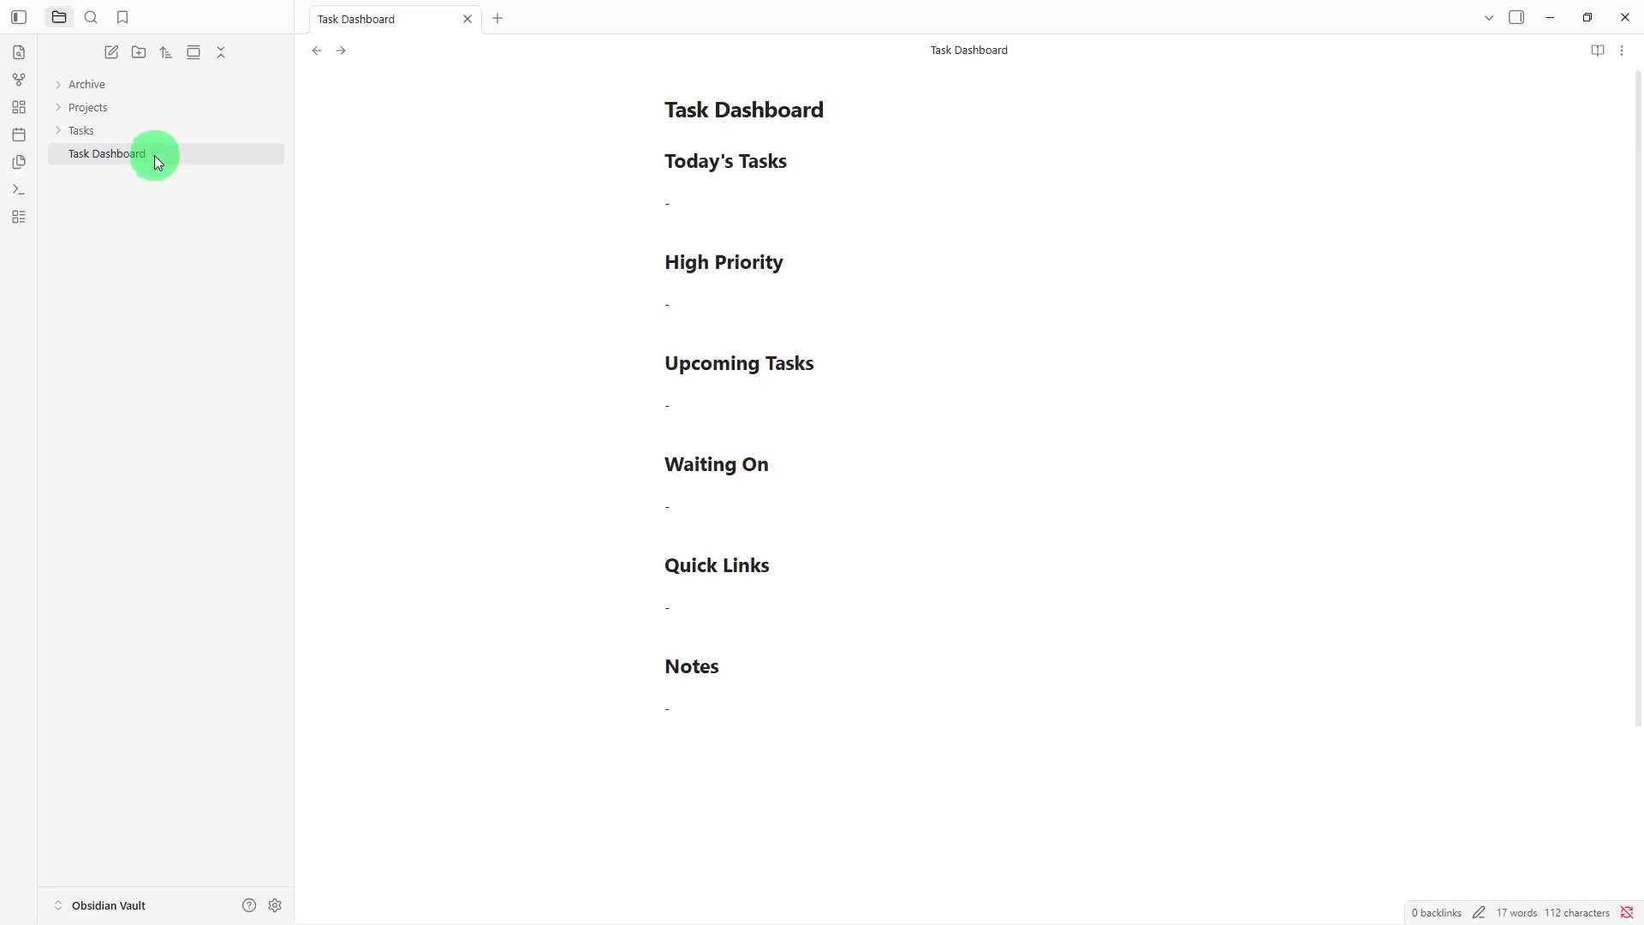
{"action": "left_click_drag", "start_coordinate": [155, 152], "coordinate": [158, 133]}
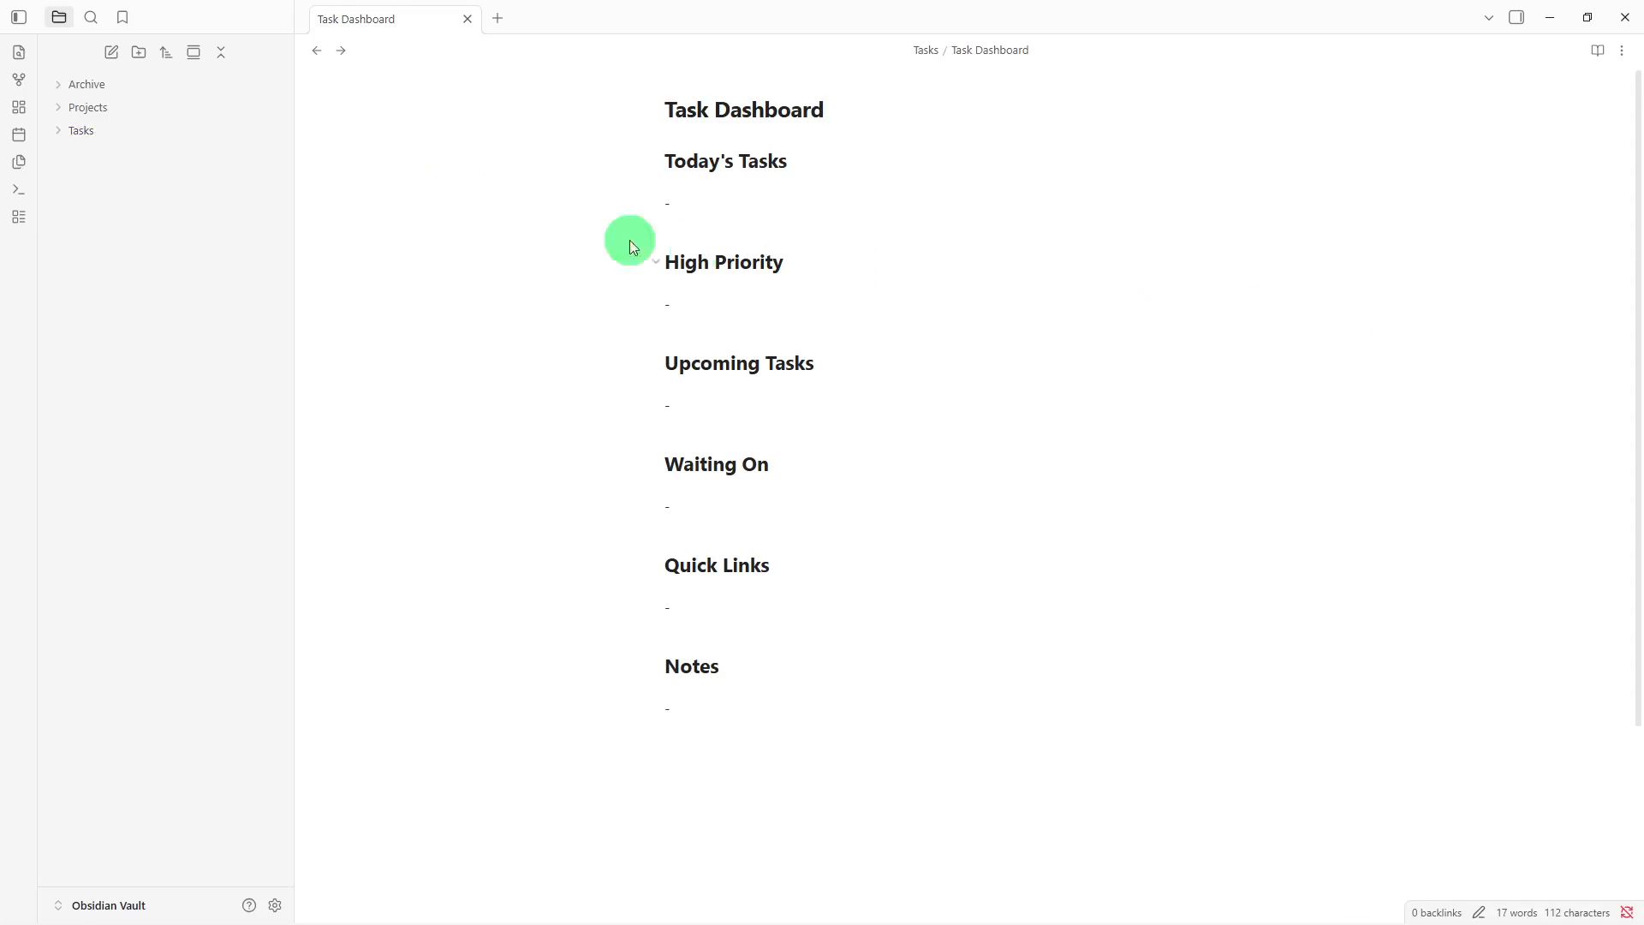
{"action": "left_click", "coordinate": [192, 137]}
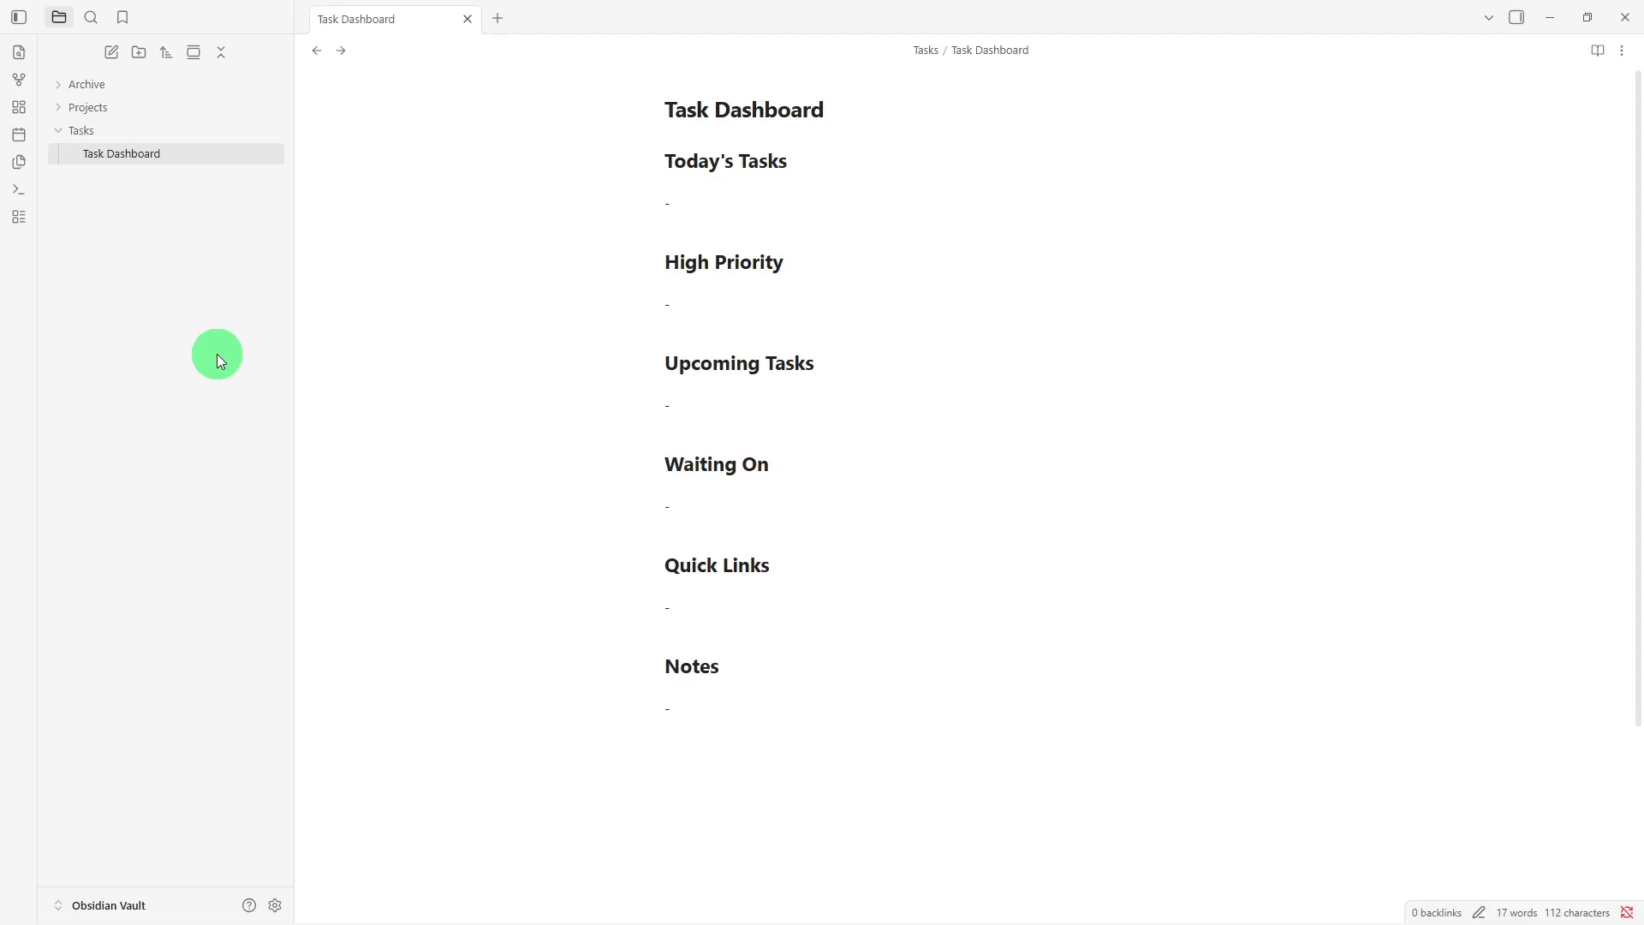
- Create a new note in the vault root and title it Project Tasks
{"action": "right_click", "coordinate": [214, 356]}
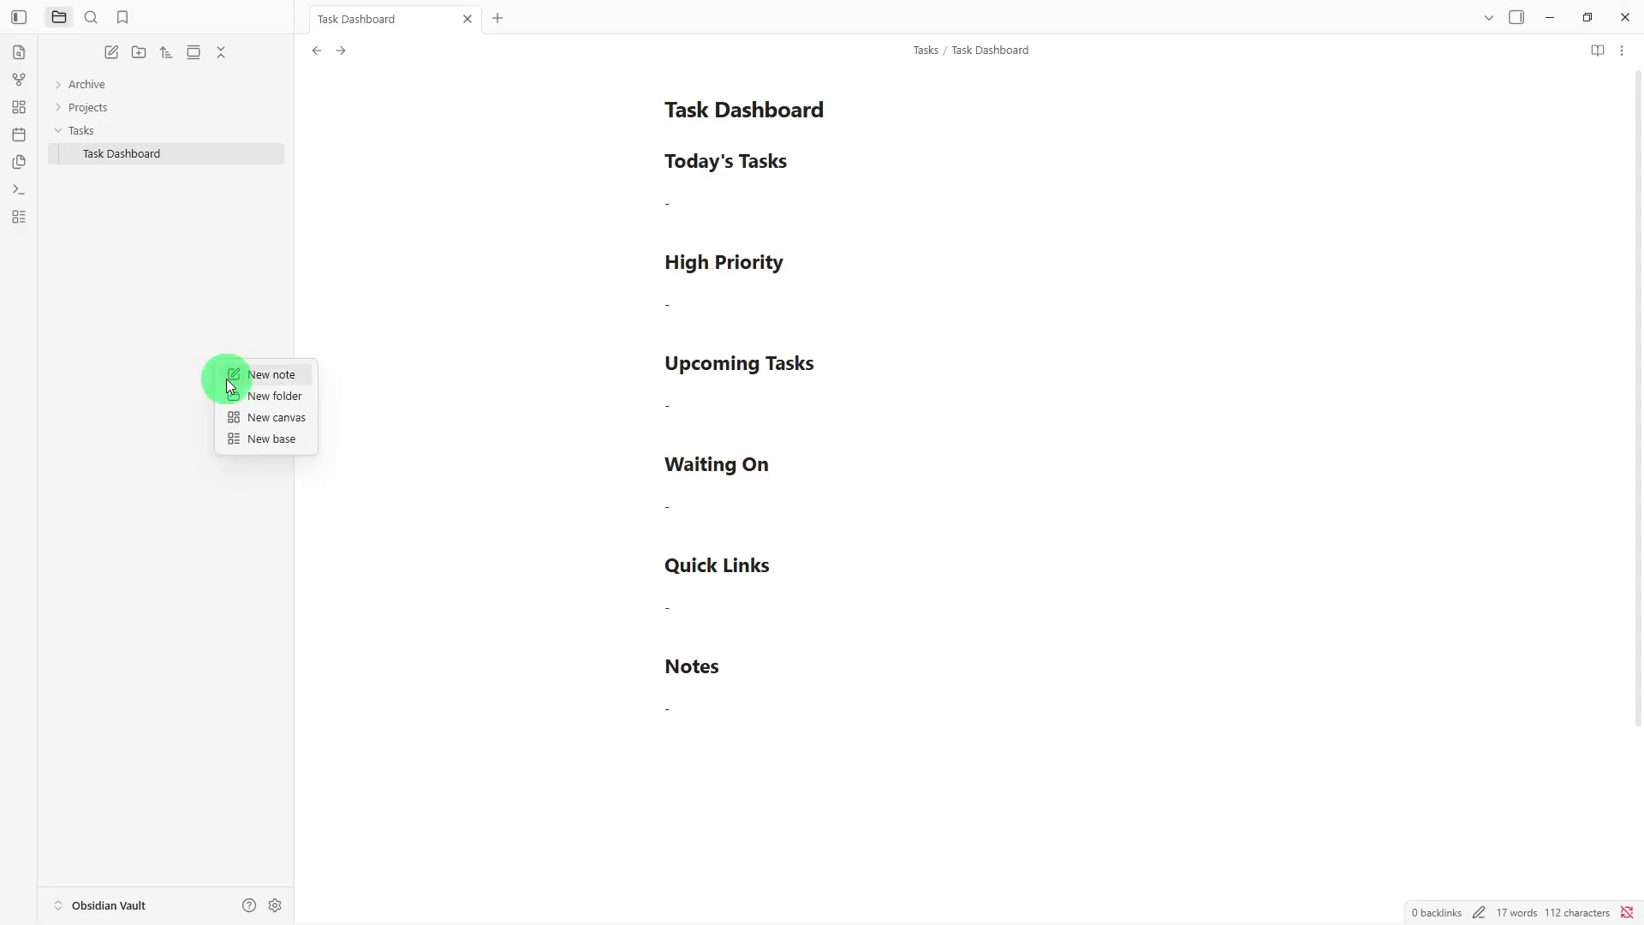
{"action": "left_click", "coordinate": [227, 380]}
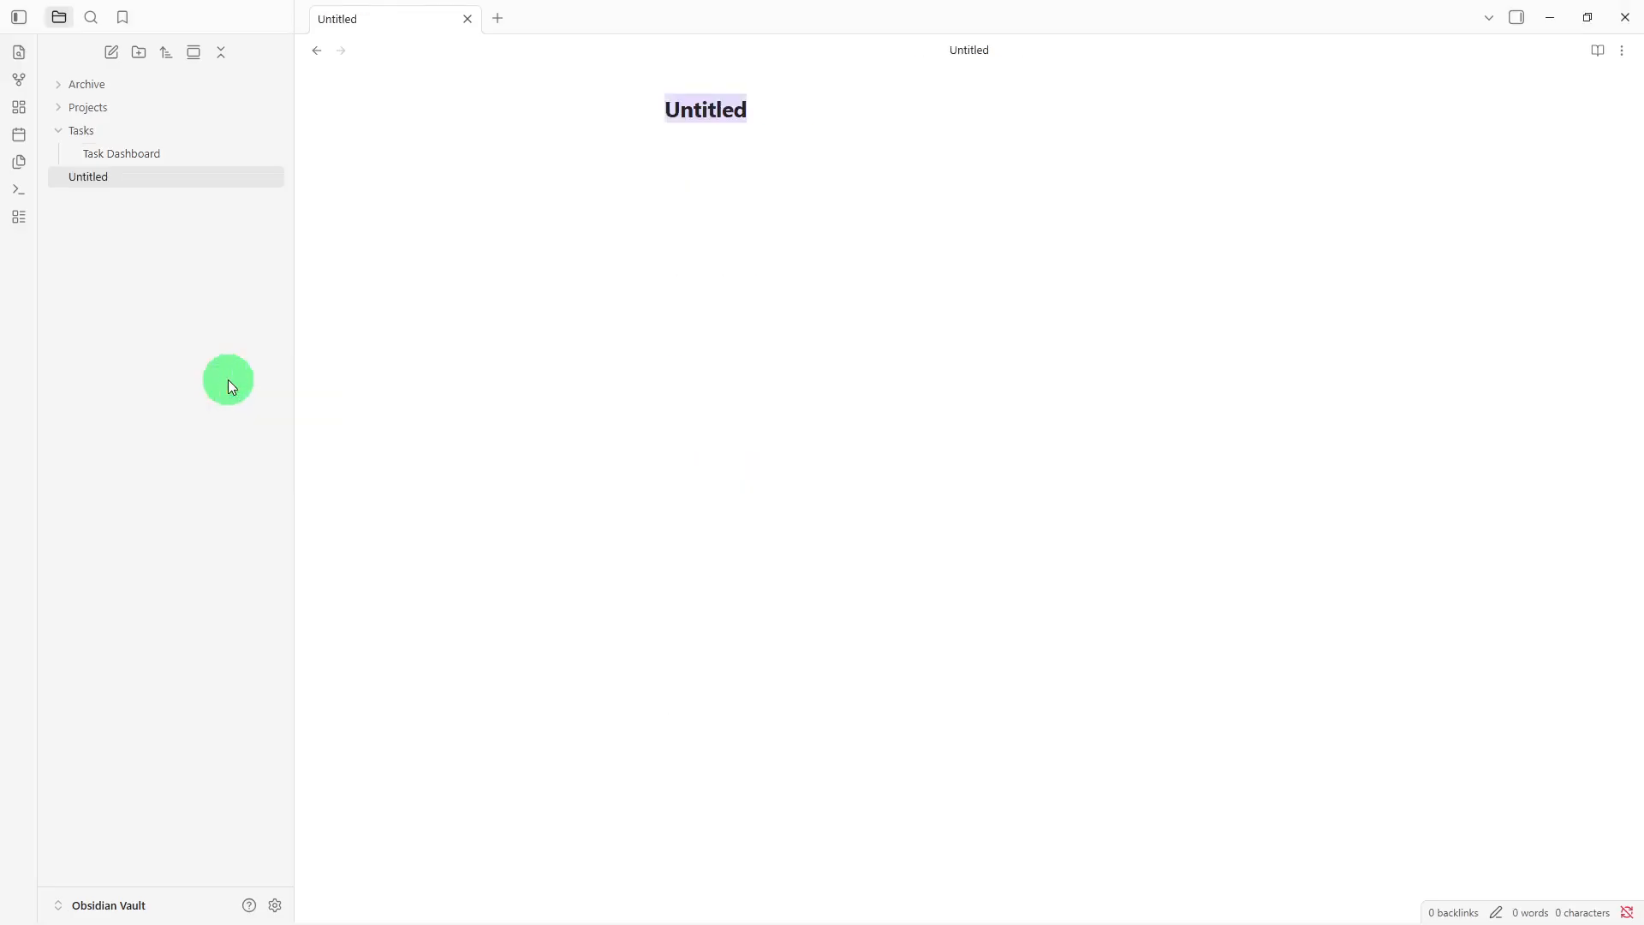
{"action": "key", "text": "BackSpace"}
{"action": "type", "text": "Pro"}
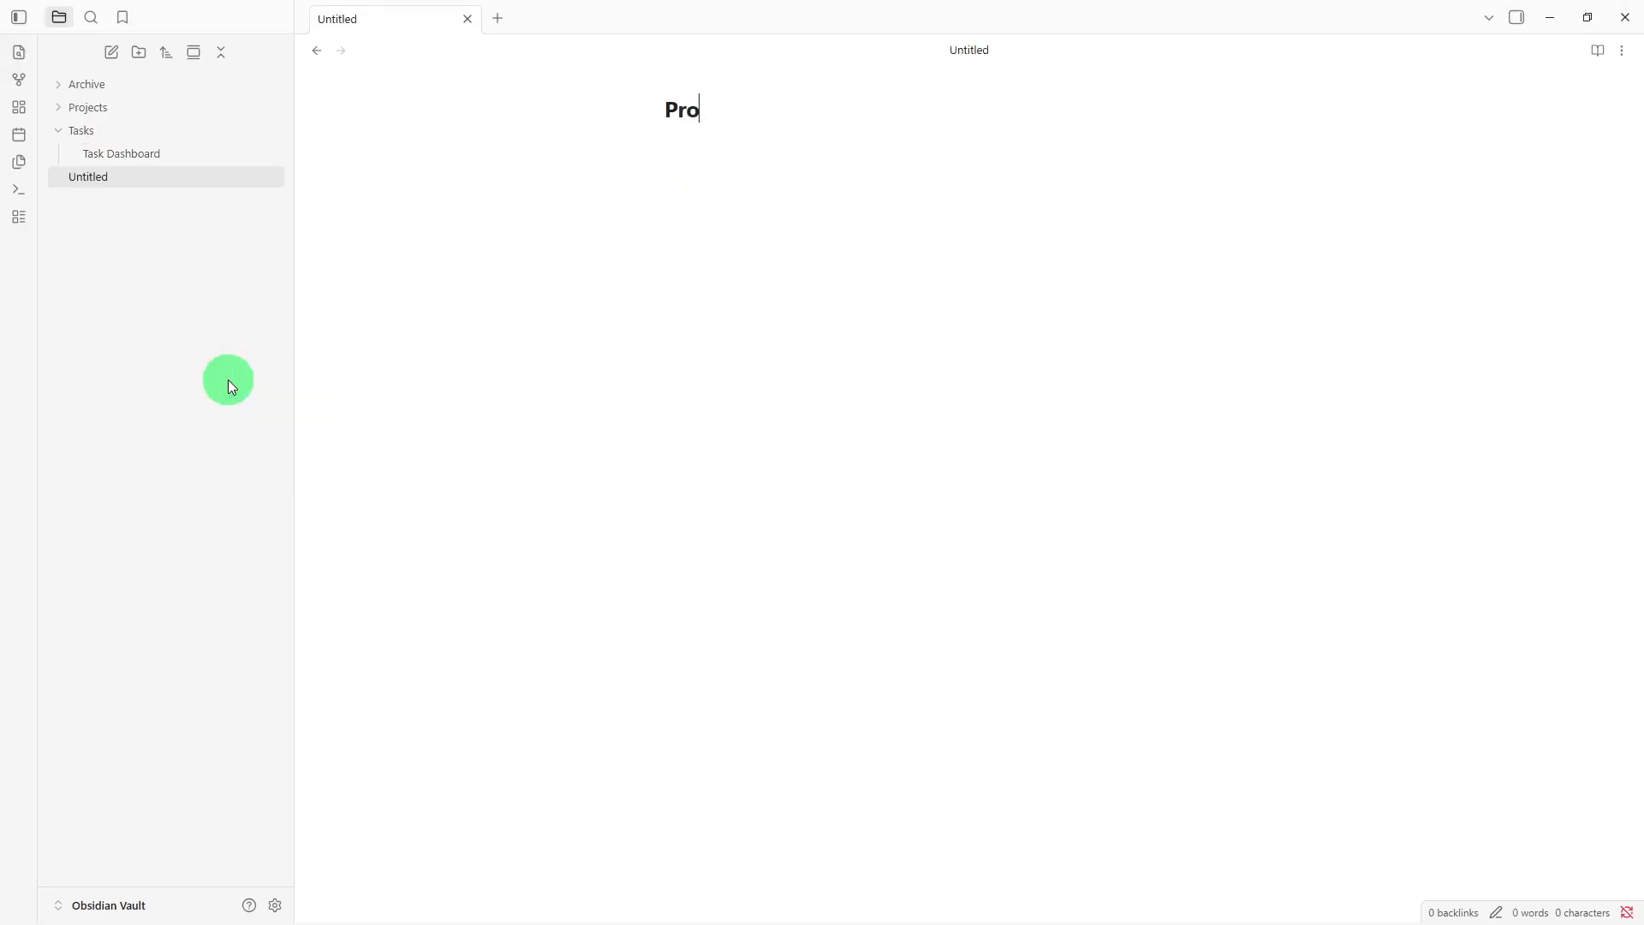
{"action": "type", "text": "h"}
{"action": "key", "text": "BackSpace"}
{"action": "type", "text": "ject Tasks"}
- Add headings Active Projects, Next Actions, Upcoming Deadlines, Progress Updates and Related Notes, each above a dash, and move the note into the Projects folder
{"action": "key", "text": "Return"}
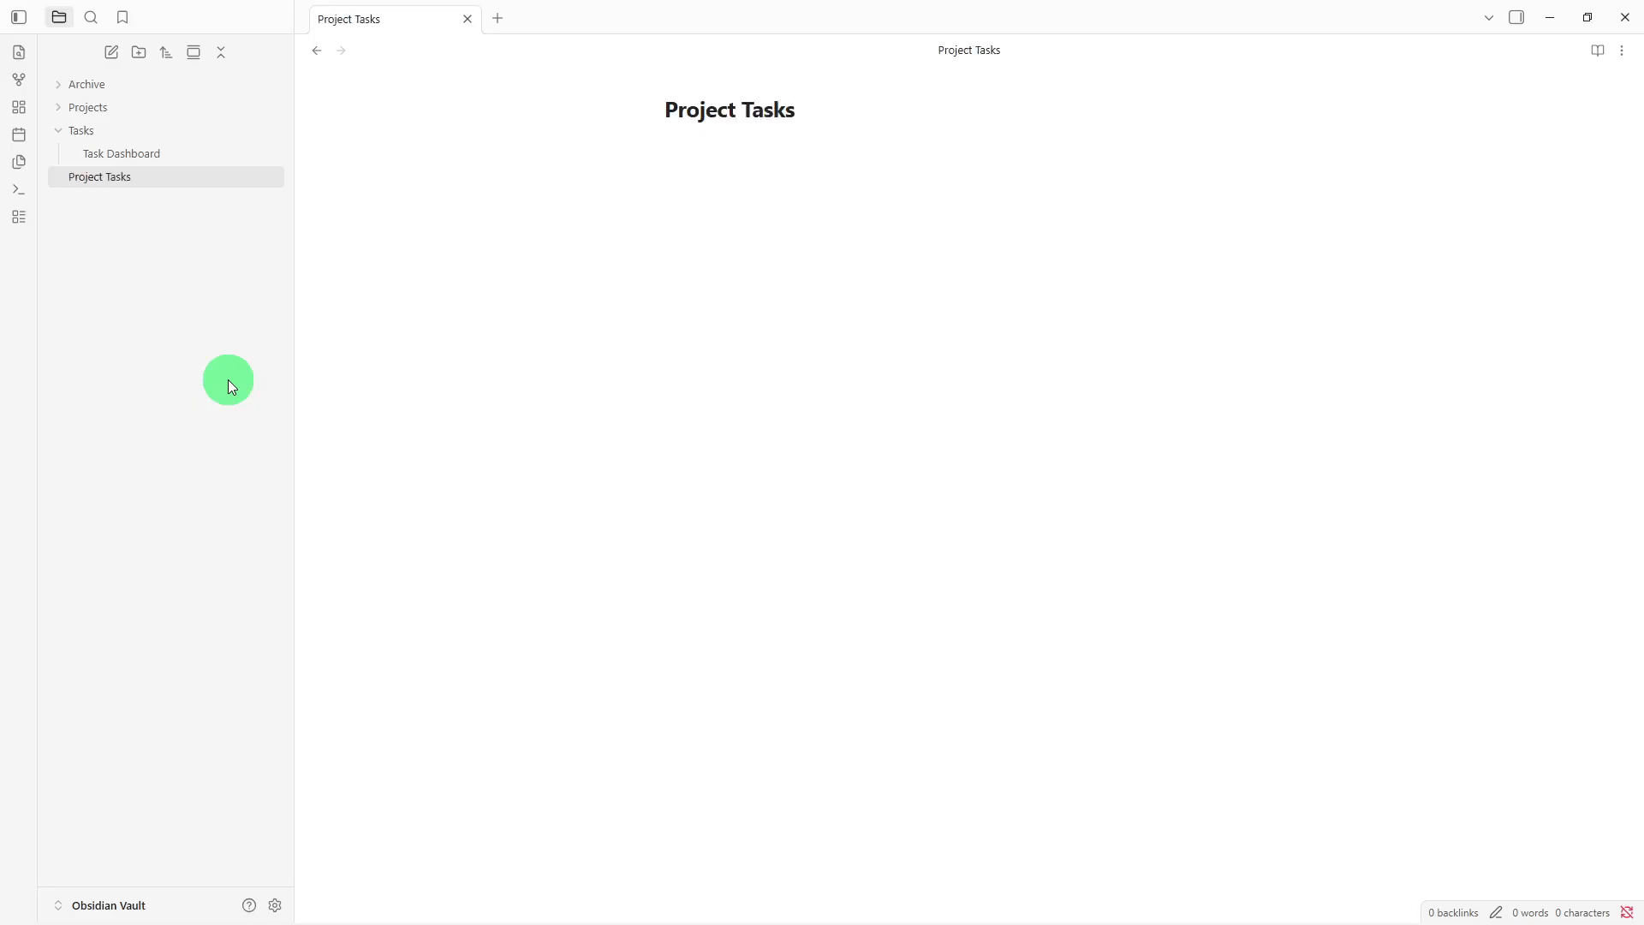
{"action": "type", "text": "Active Projects - Next Actions - Upcoming Deadlines - Progress Updates - Related Notes -"}
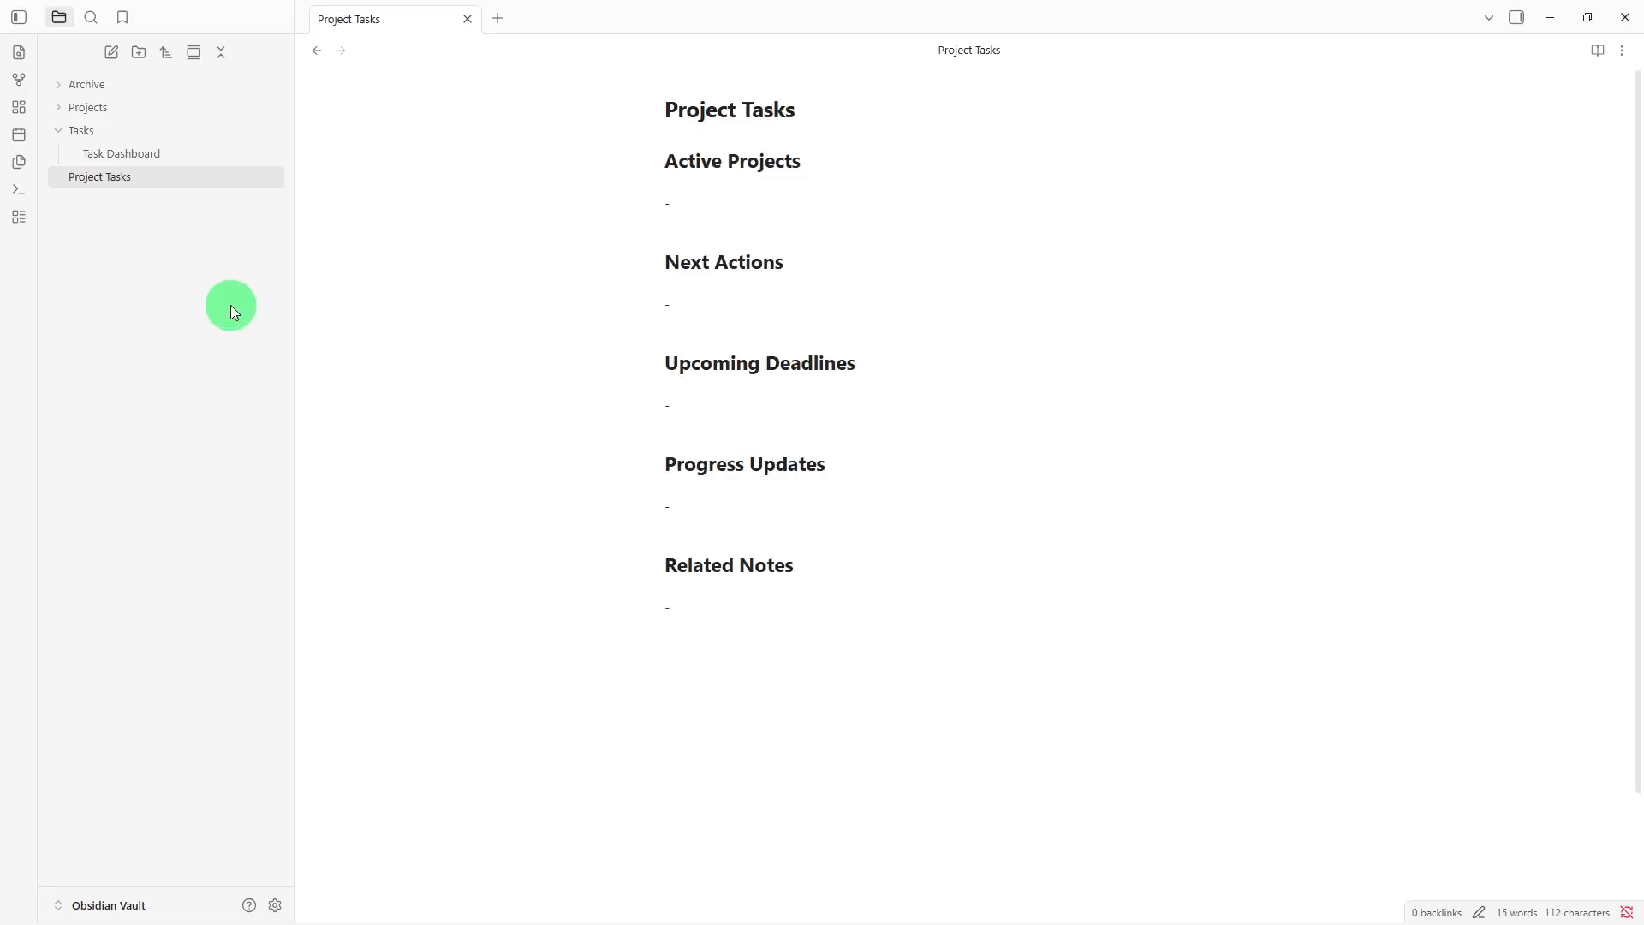
{"action": "left_click_drag", "start_coordinate": [229, 180], "coordinate": [231, 110]}
{"action": "left_click", "coordinate": [232, 111]}
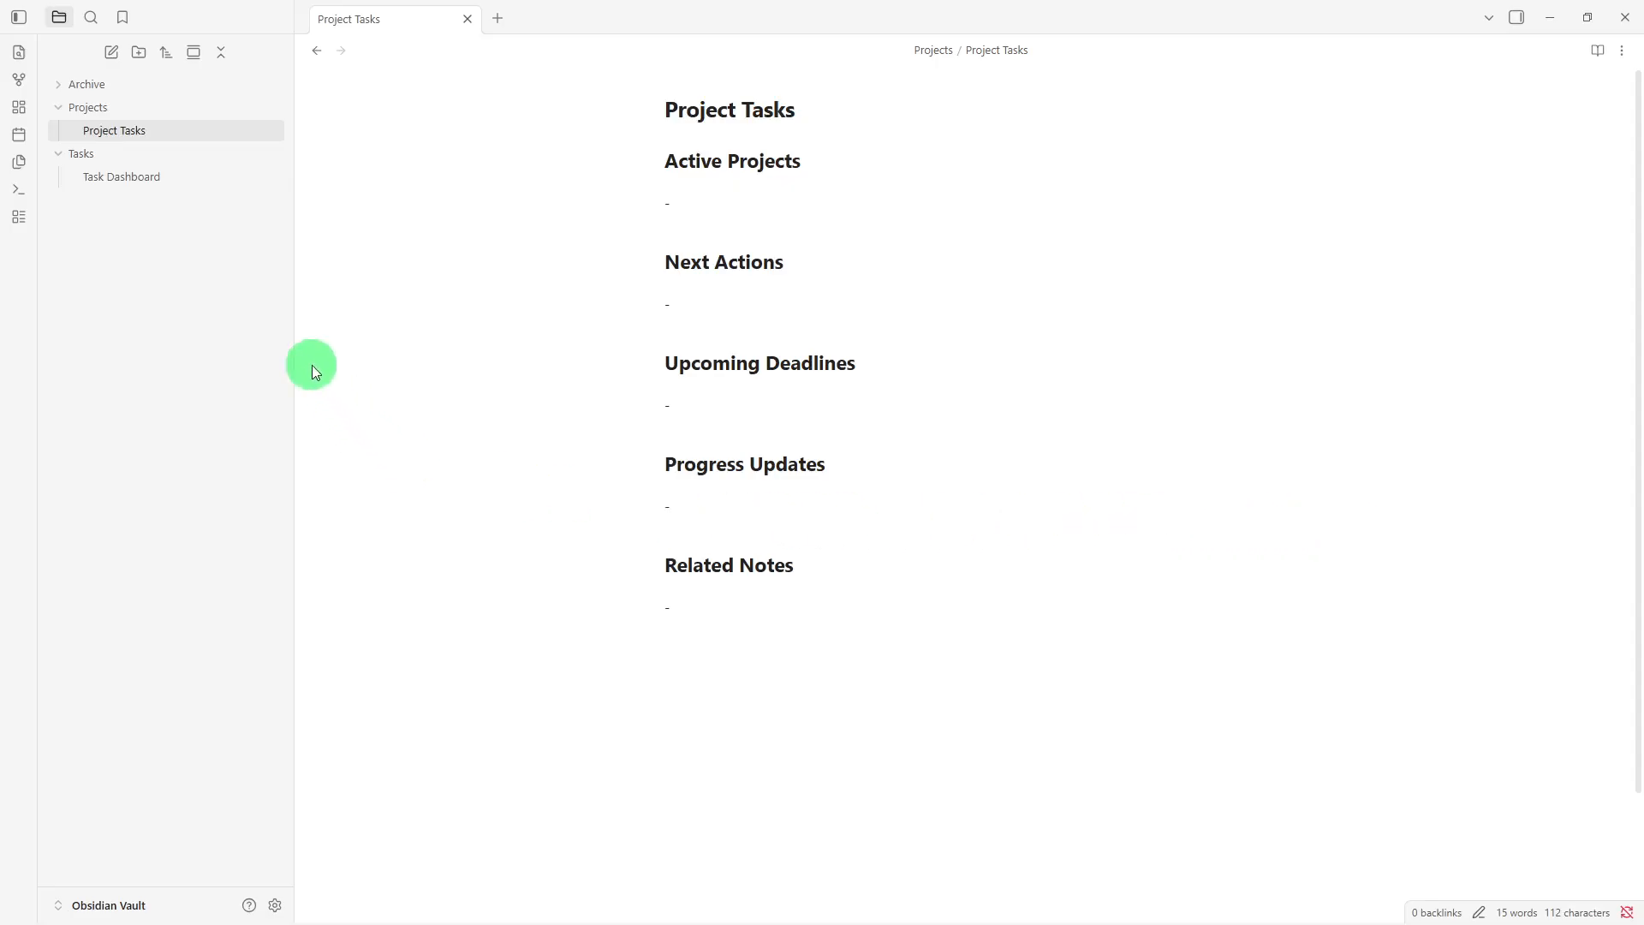
- Create a new note in the vault root and title it Completed Tasks
{"action": "right_click", "coordinate": [261, 329]}
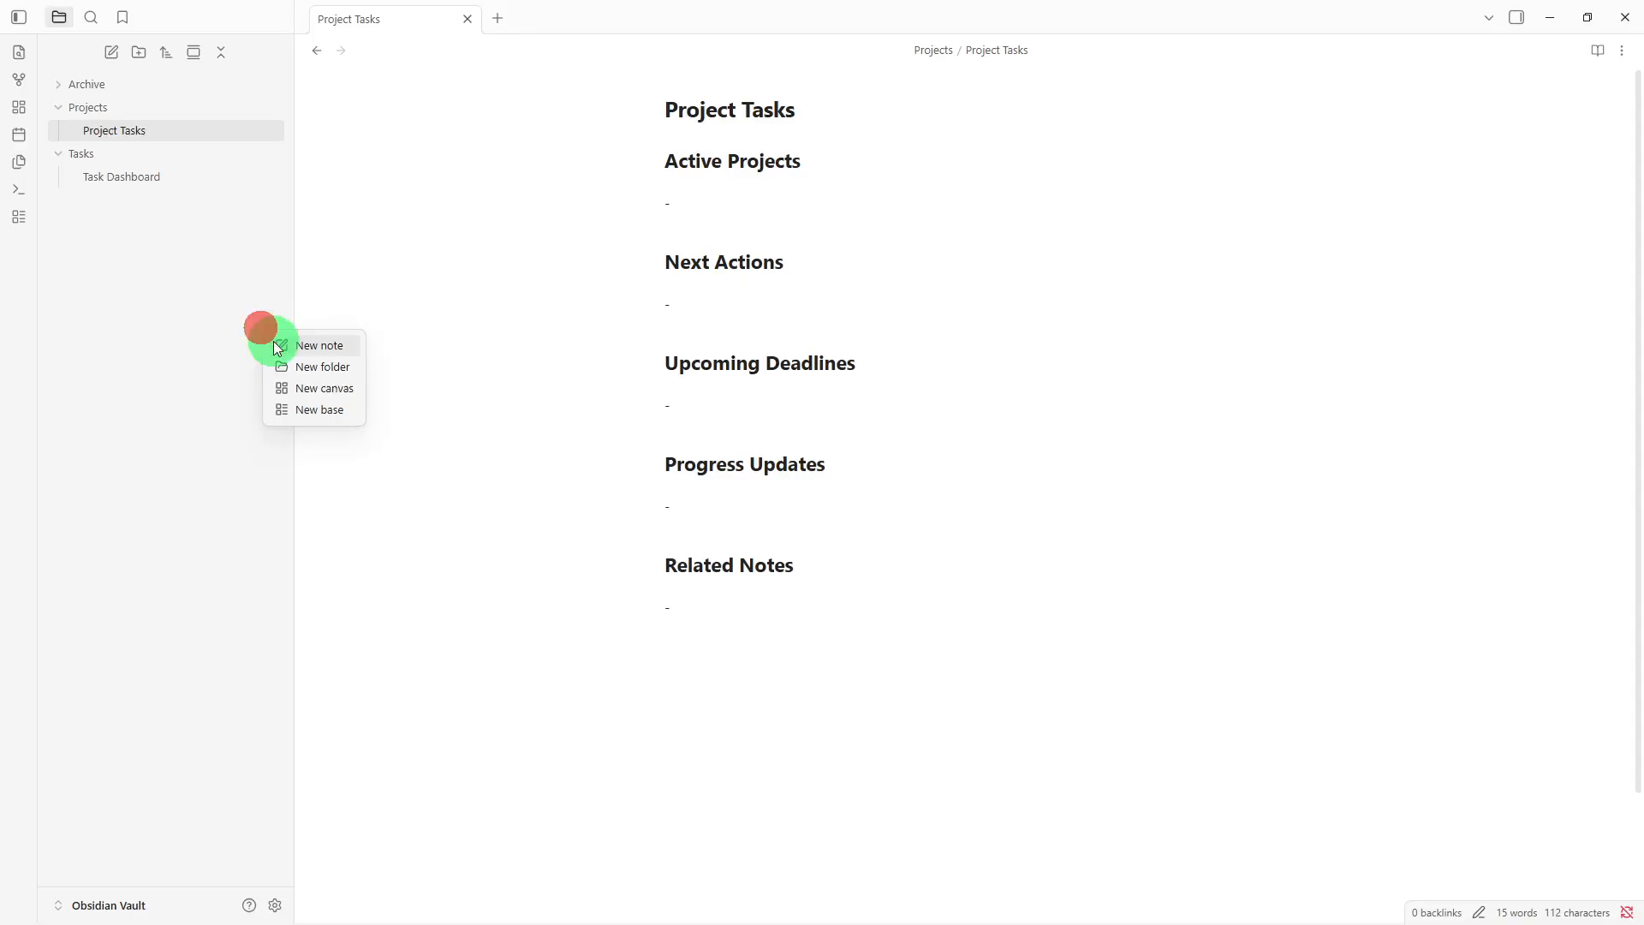
{"action": "left_click", "coordinate": [274, 342]}
{"action": "key", "text": "BackSpace"}
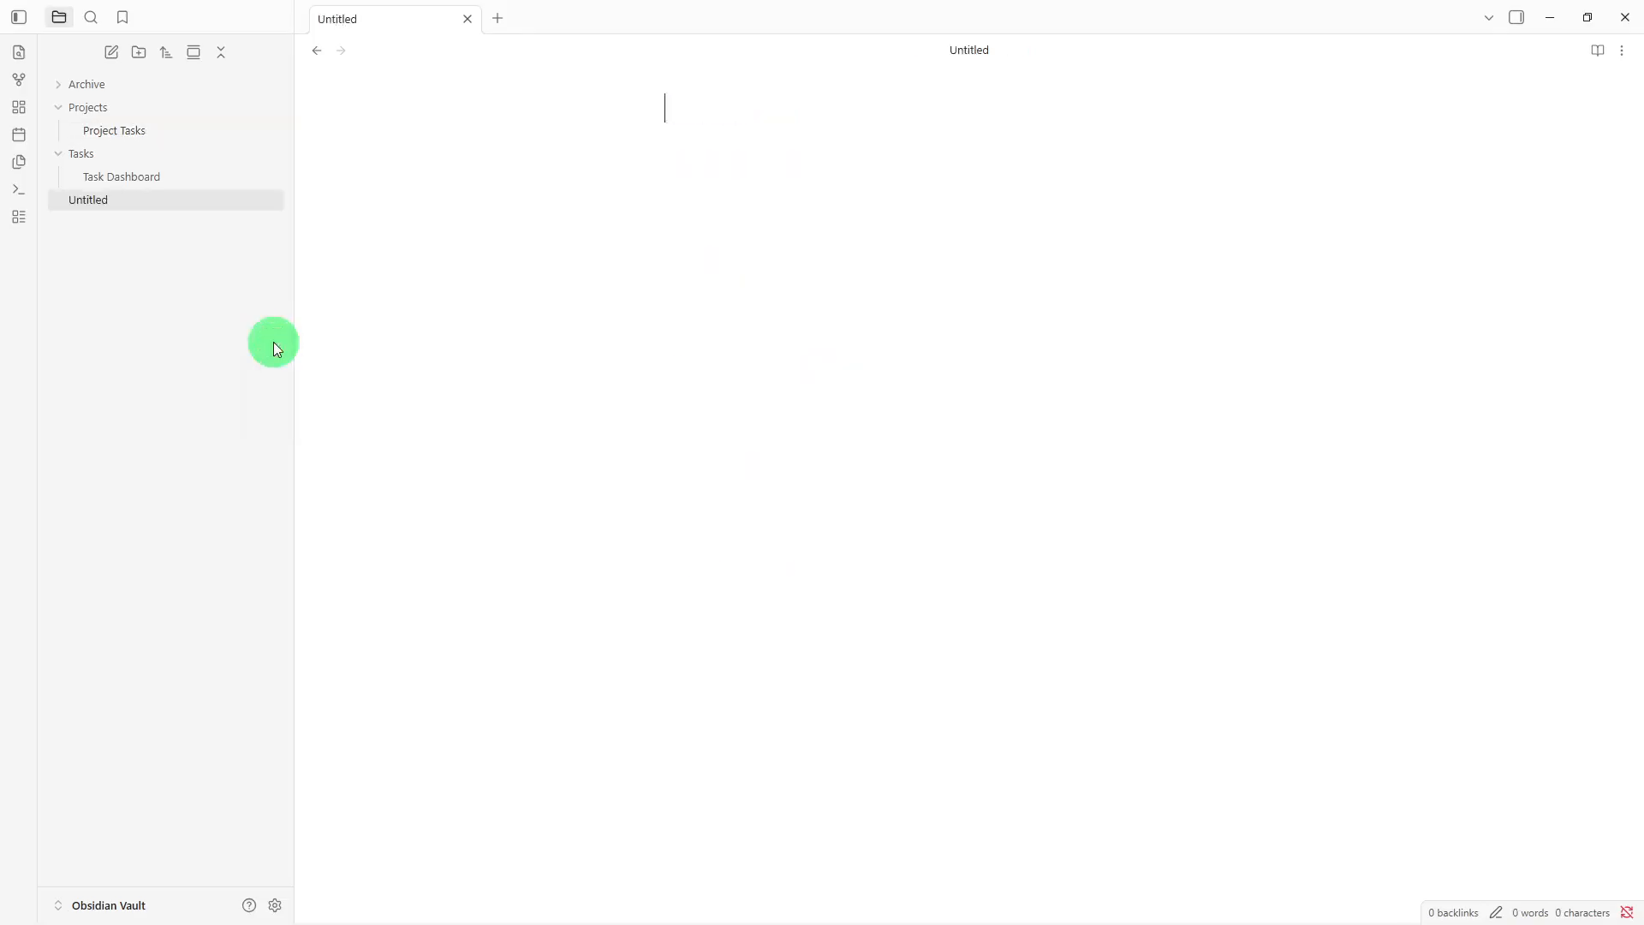
{"action": "type", "text": "Completed Tasks"}
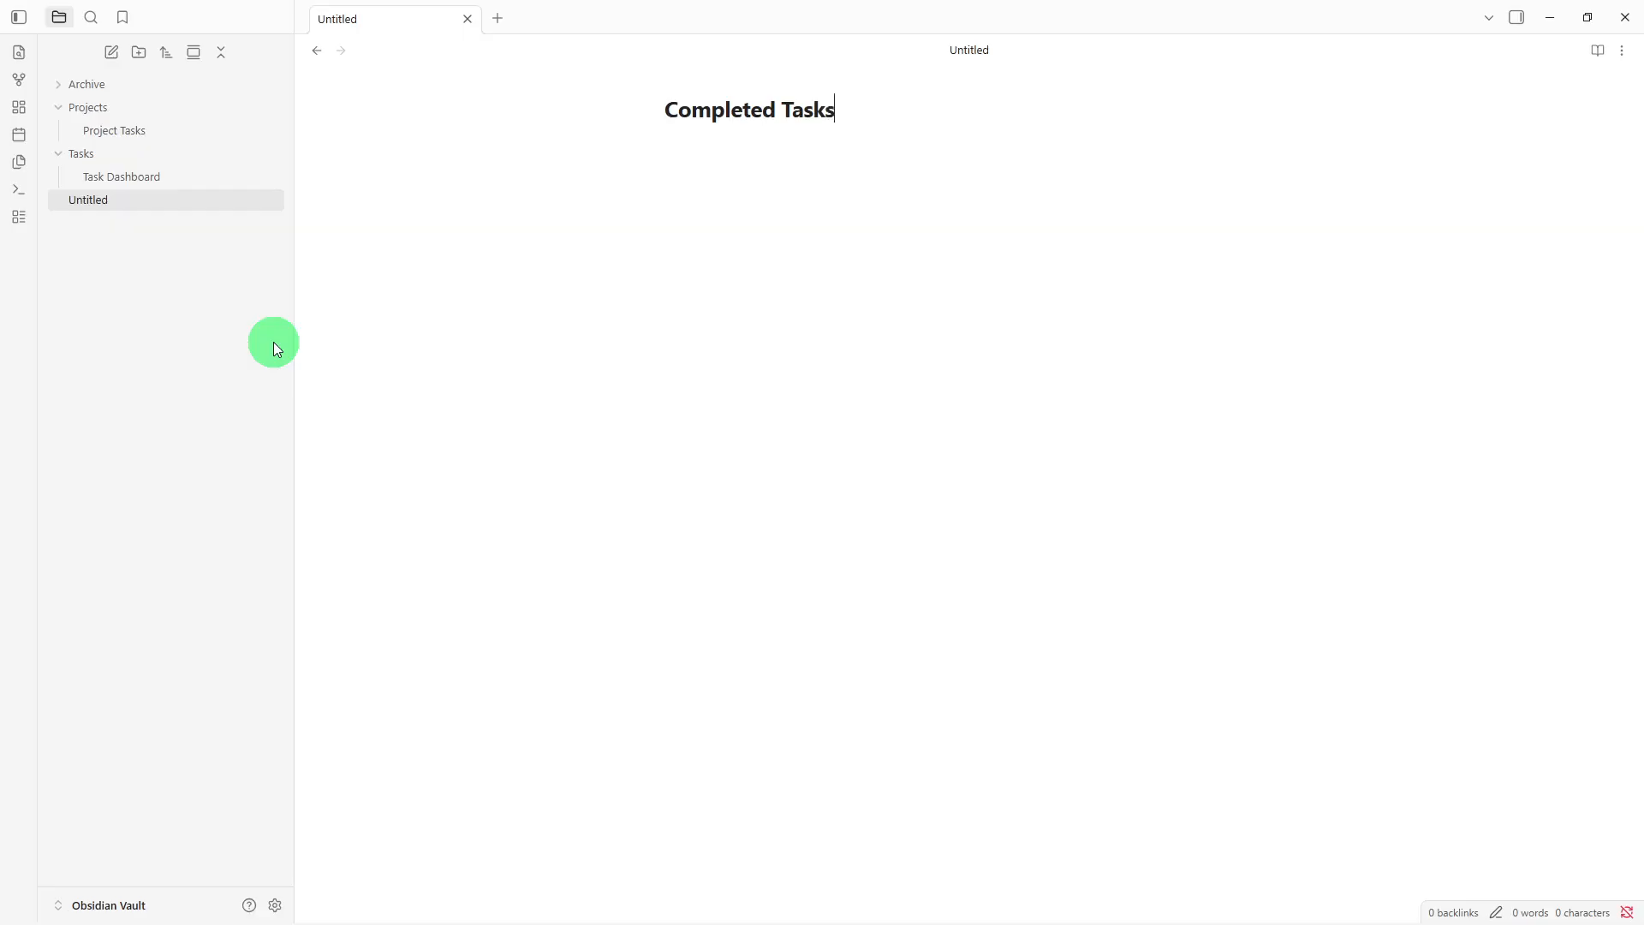
- Add level-2 headings Completed Today, Completed This Week, Finished Projects, Archived Tasks and Notes, each above a dash, and move the note into Archive
{"action": "key", "text": "Return"}
{"action": "type", "text": "## Completed Today  -  ## Completed This Week  -  ## Finished Projects  -  ## Archived Tasks  -  ## Notes  -"}
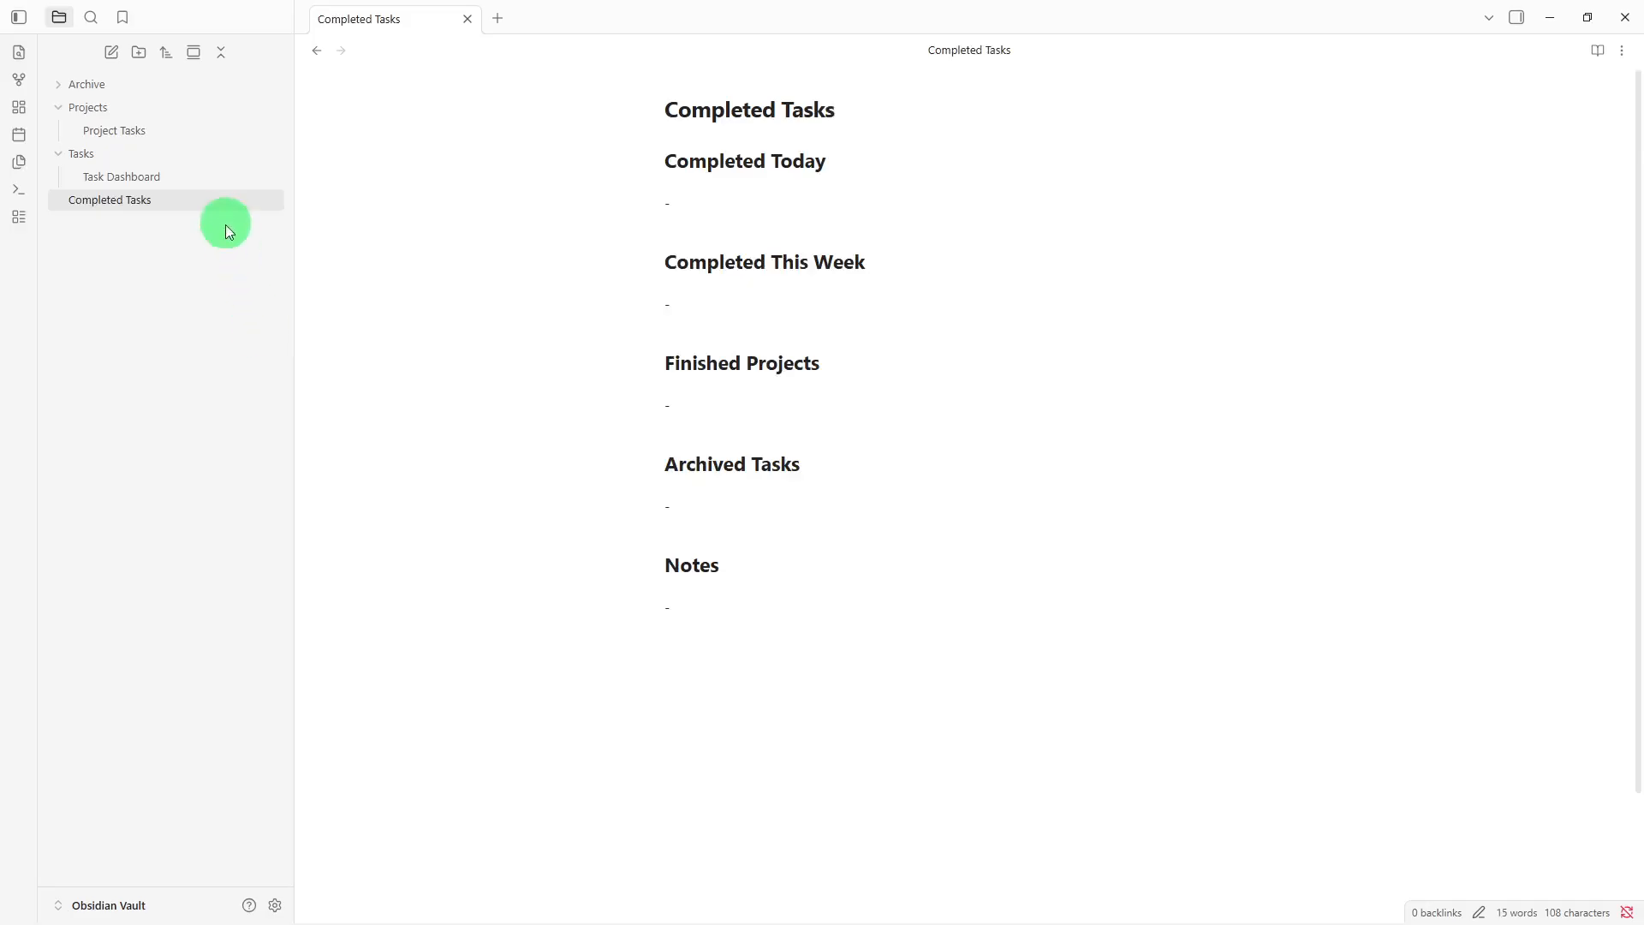
{"action": "left_click_drag", "start_coordinate": [221, 202], "coordinate": [239, 83]}
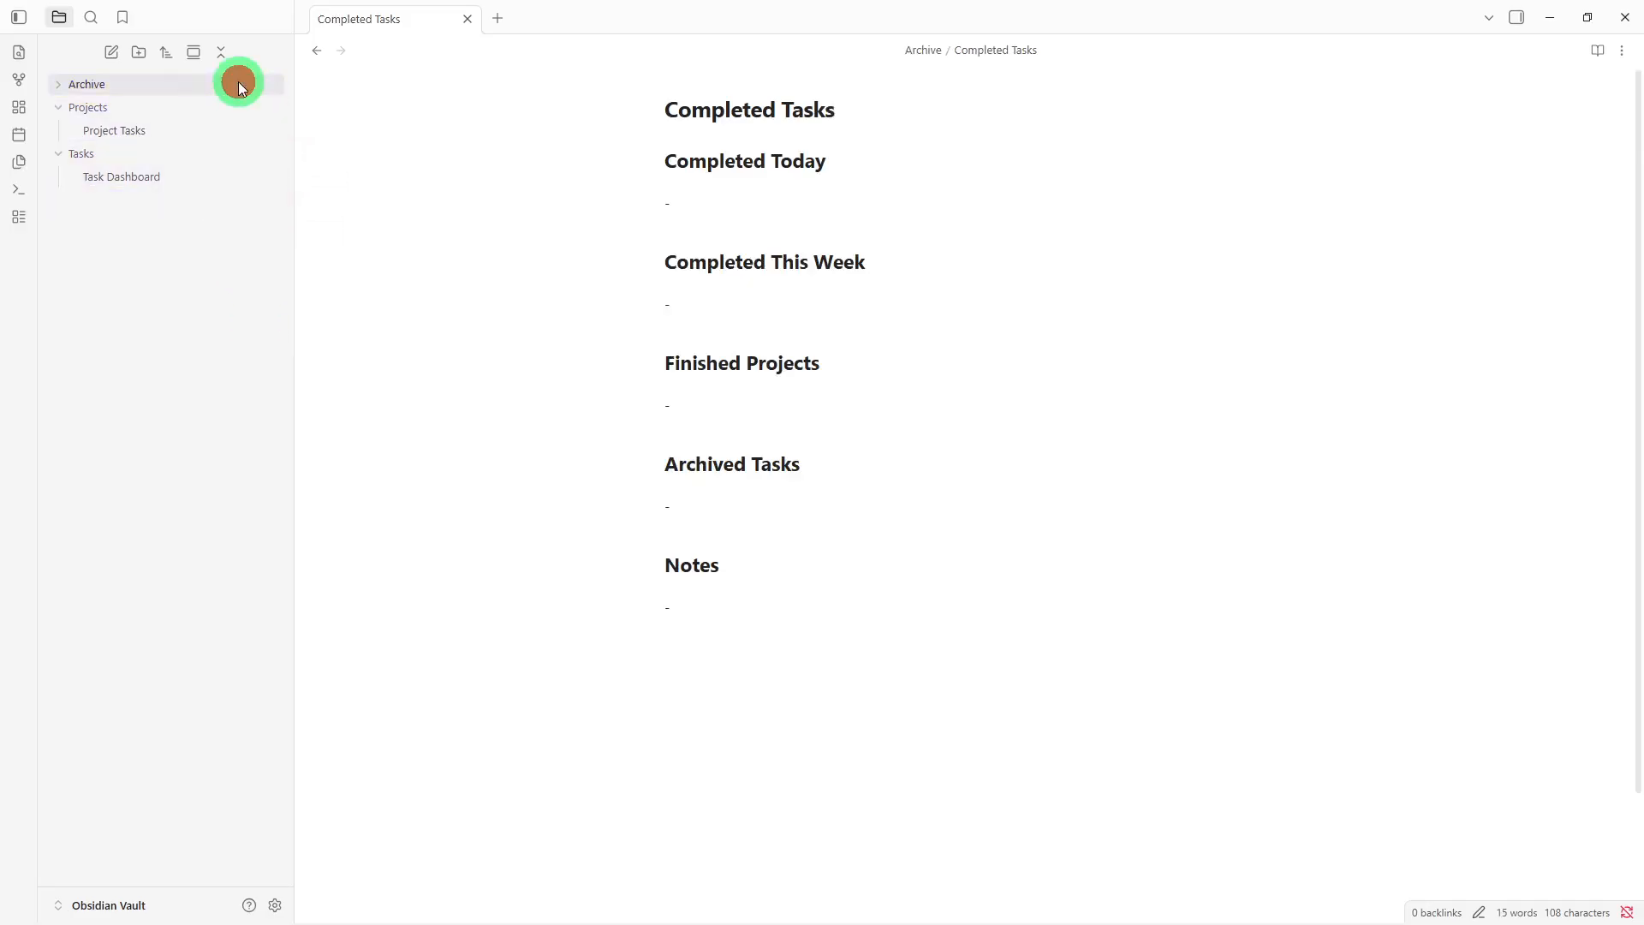
{"action": "left_click", "coordinate": [238, 82]}
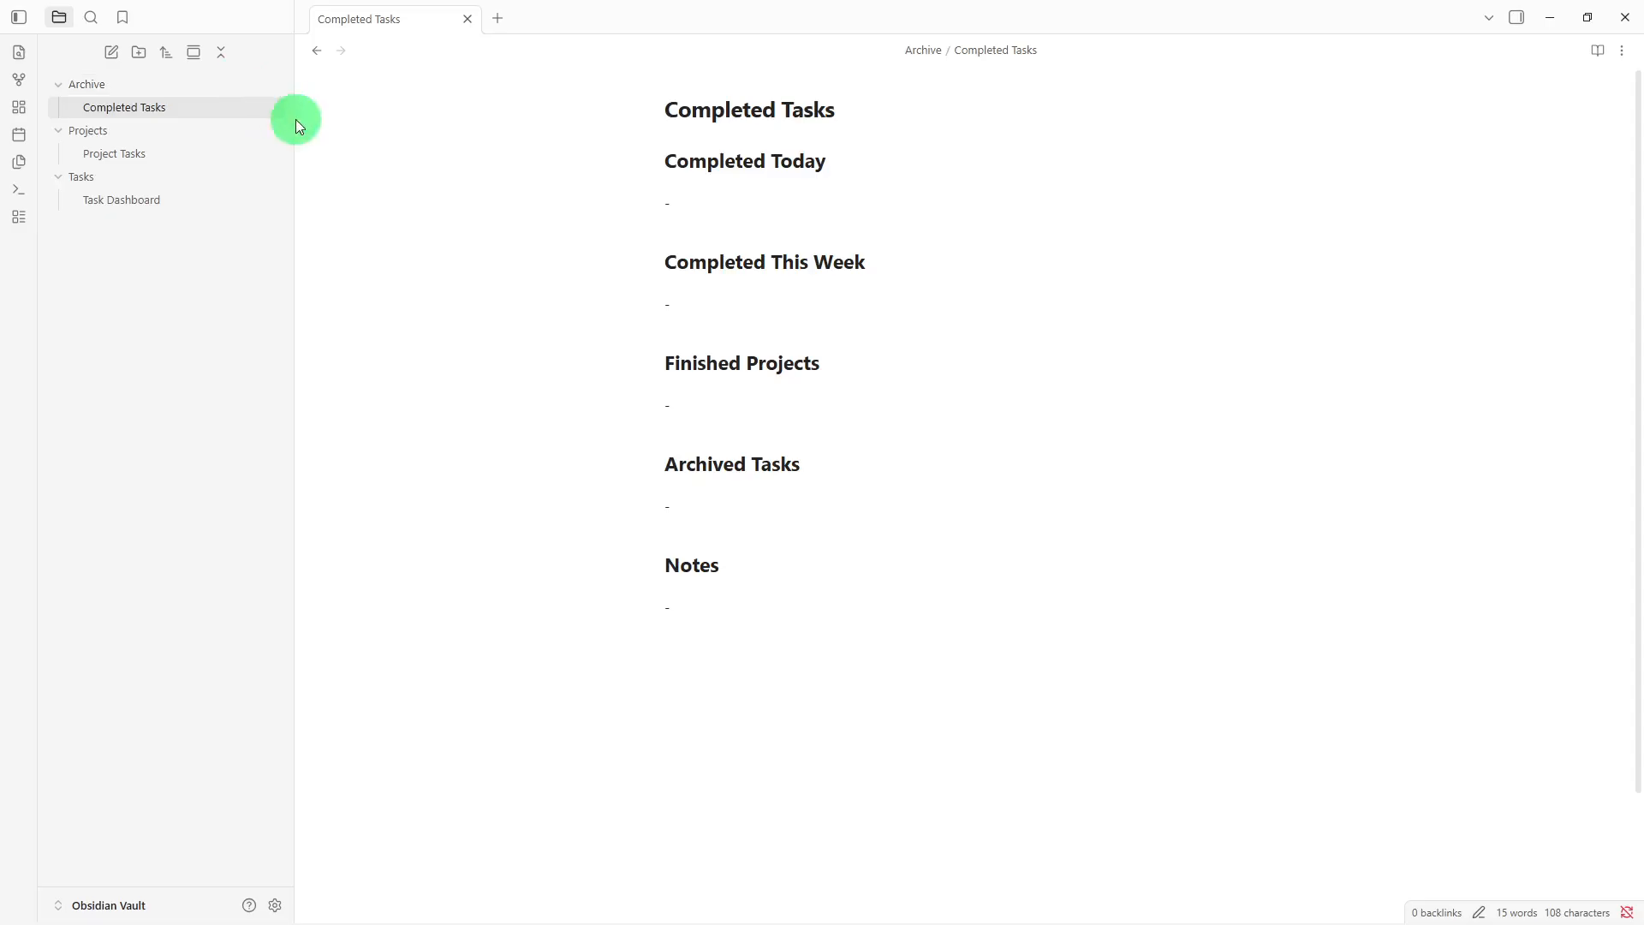
- Insert an internal link to the Project Tasks note below the Notes section of Completed Tasks
{"action": "left_click", "coordinate": [834, 659]}
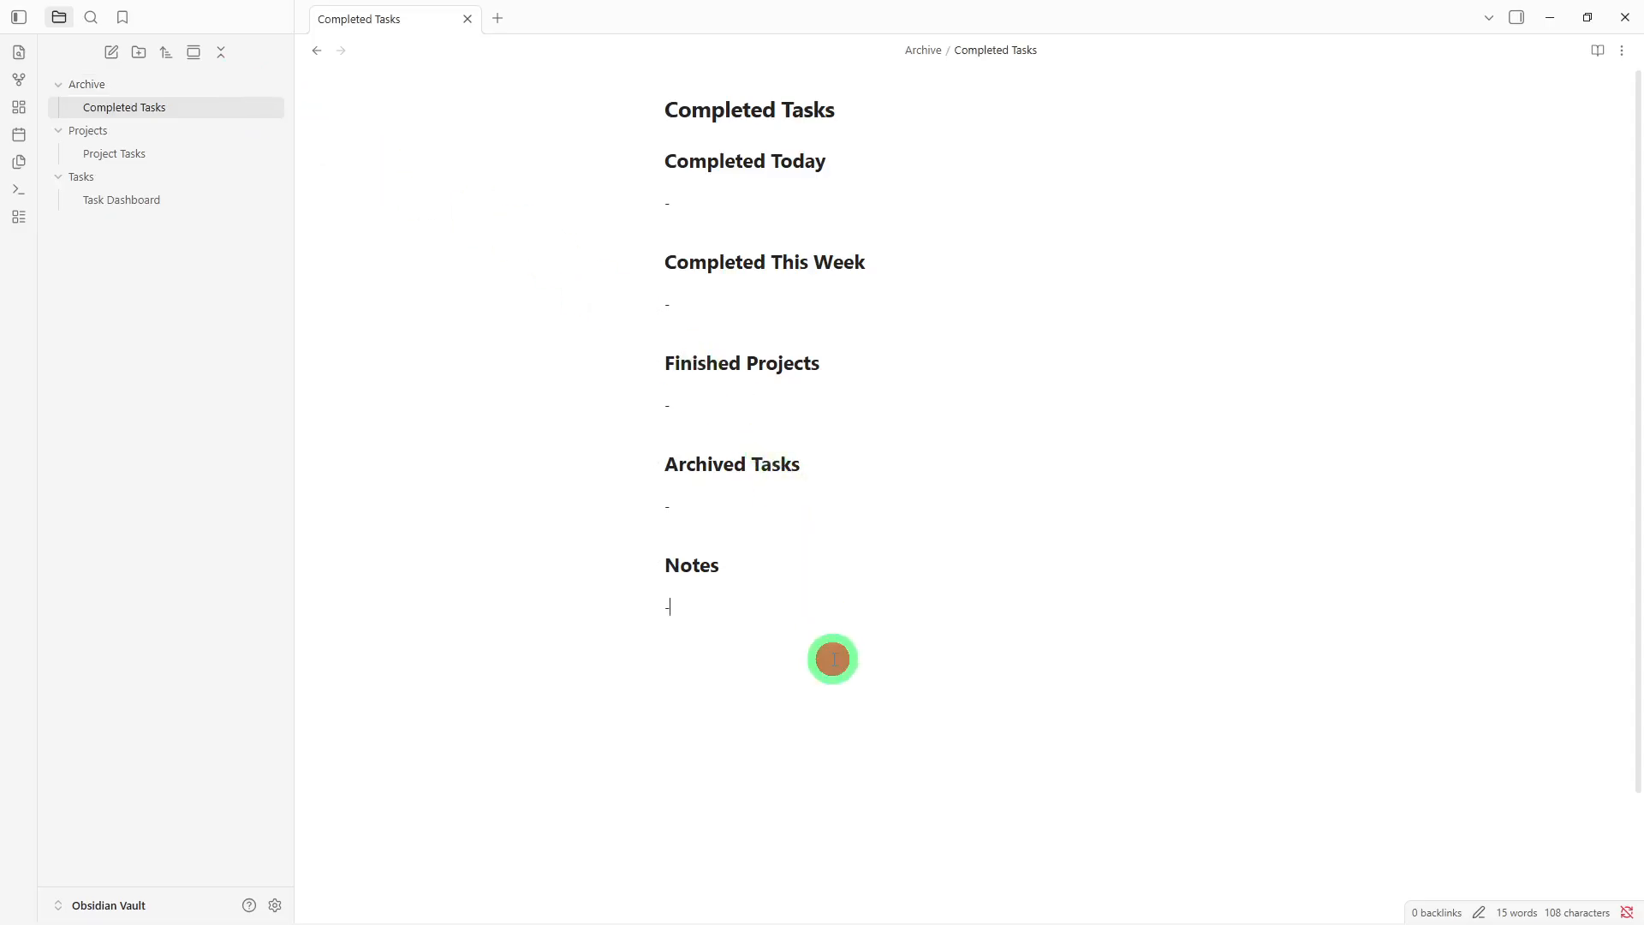
{"action": "key", "text": "Return"}
{"action": "key", "text": "Return"}
{"action": "type", "text": "[["}
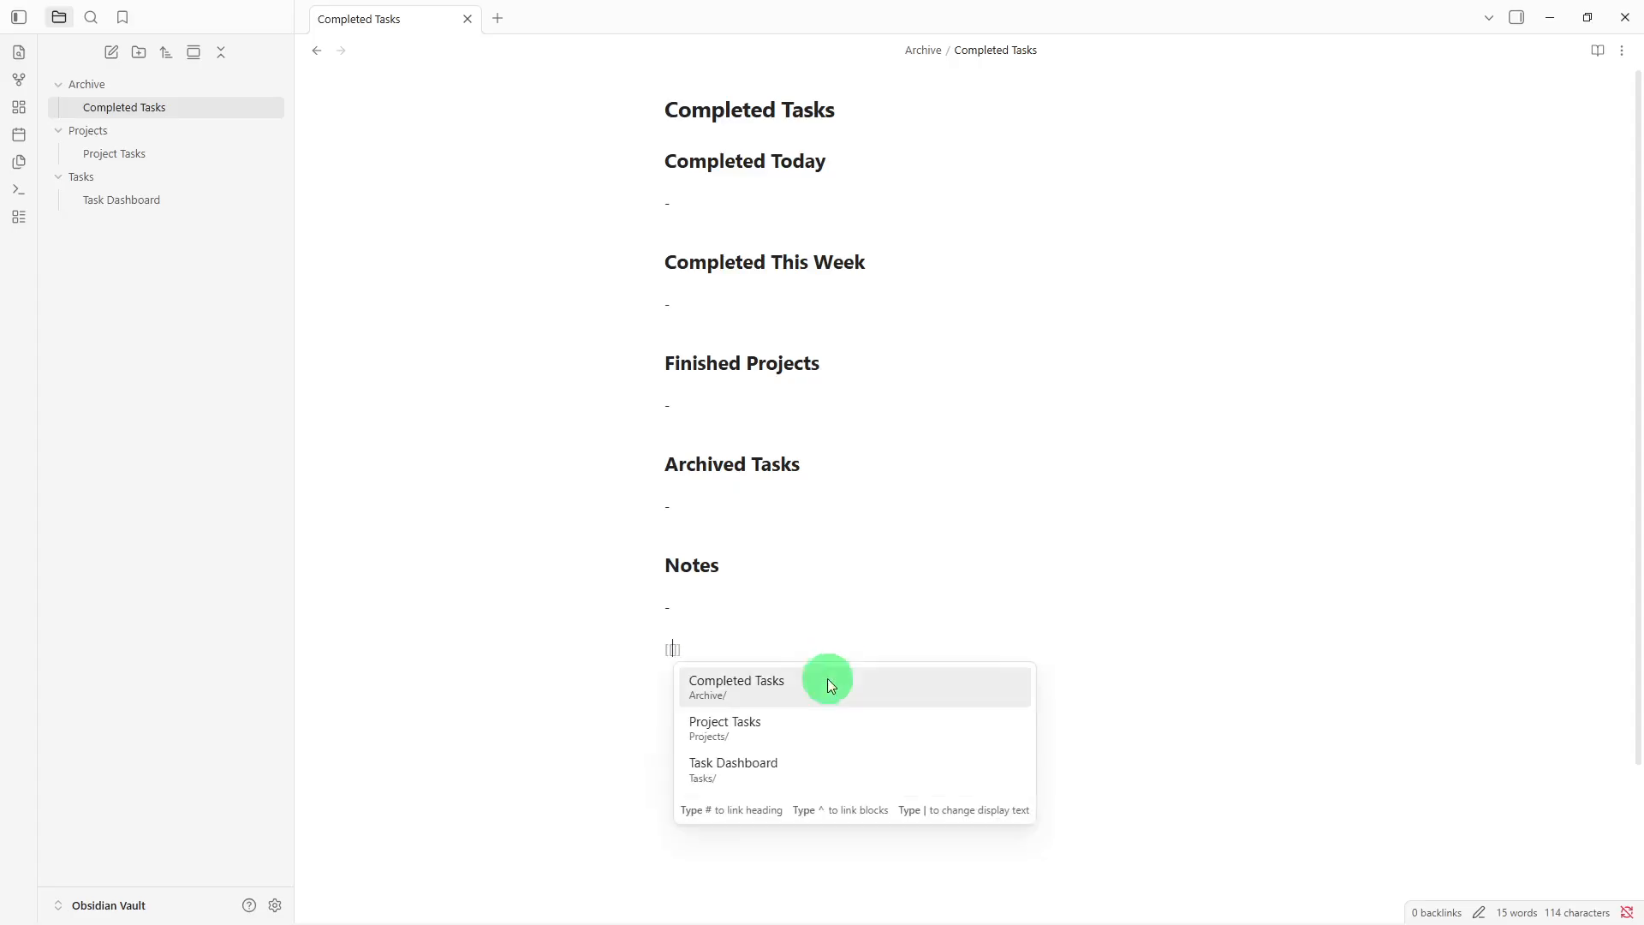
{"action": "left_click", "coordinate": [802, 733]}
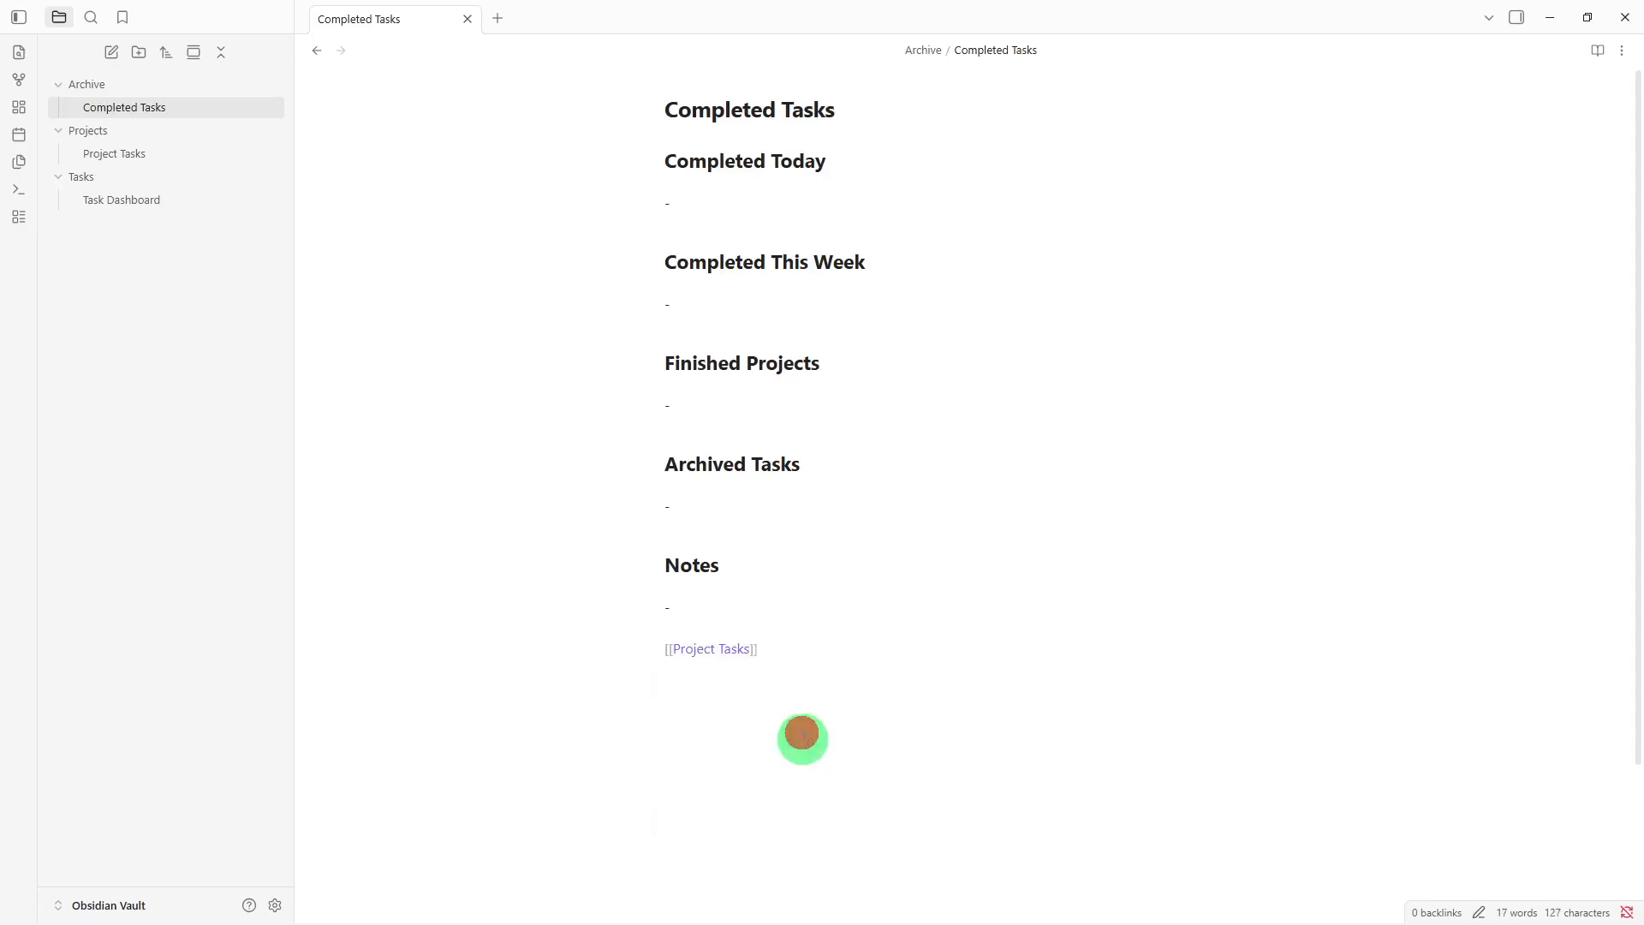
{"action": "key", "text": "Return"}
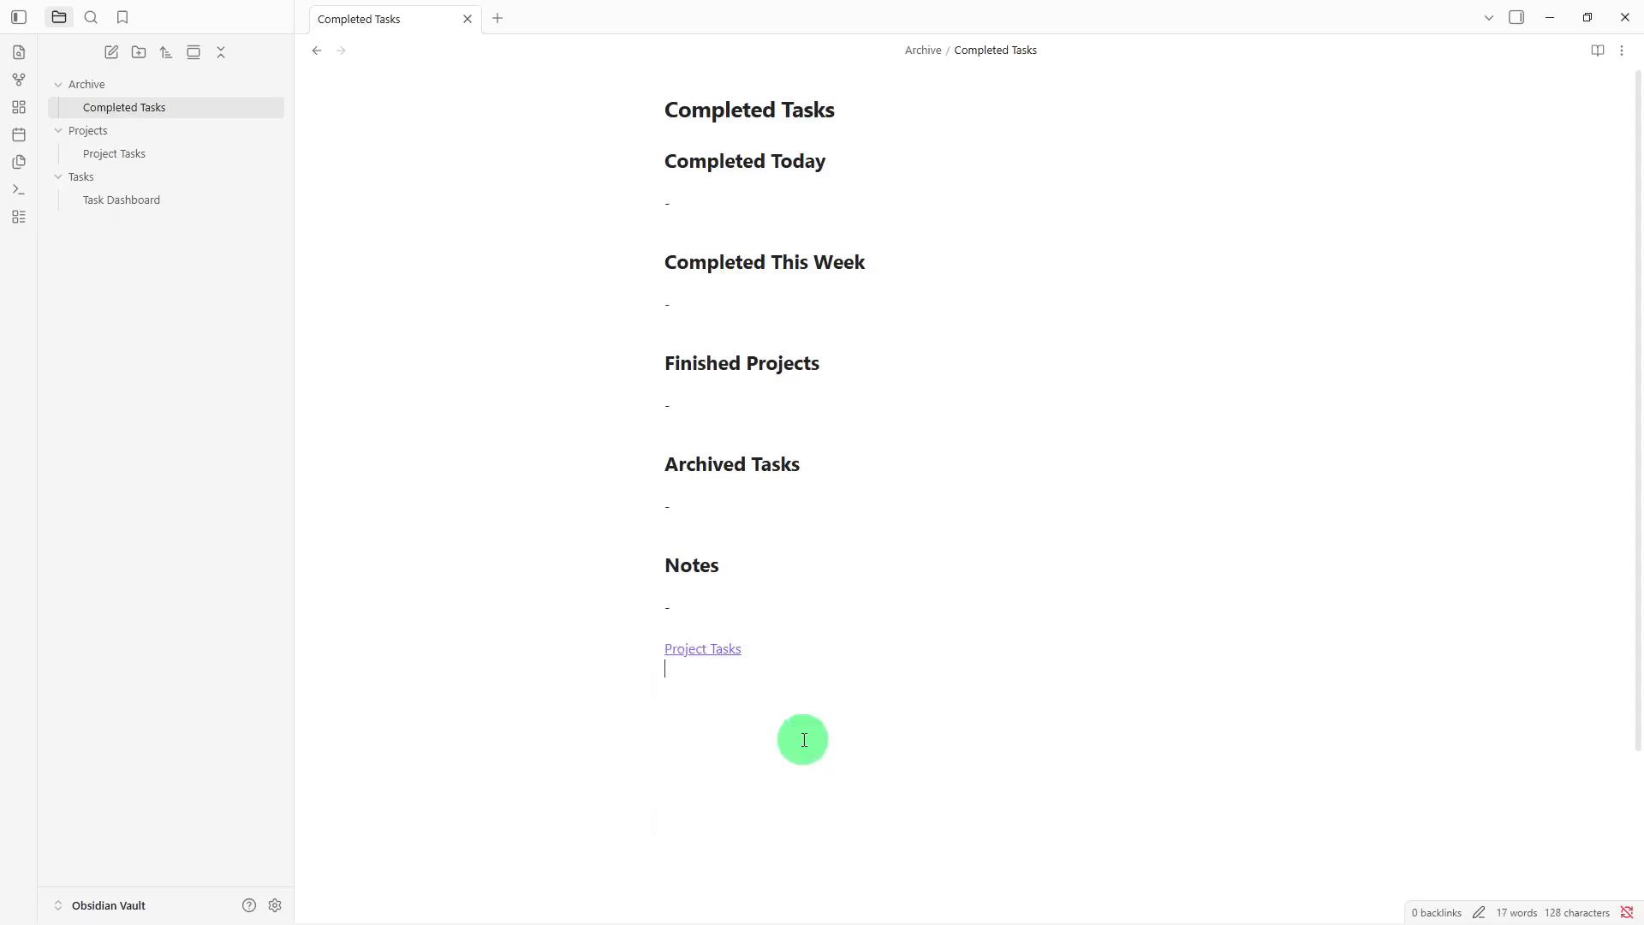
- Follow the link to the Project Tasks note and insert an internal link to Task Dashboard below its Related Notes section
{"action": "left_click", "coordinate": [711, 651]}
{"action": "left_click", "coordinate": [712, 713]}
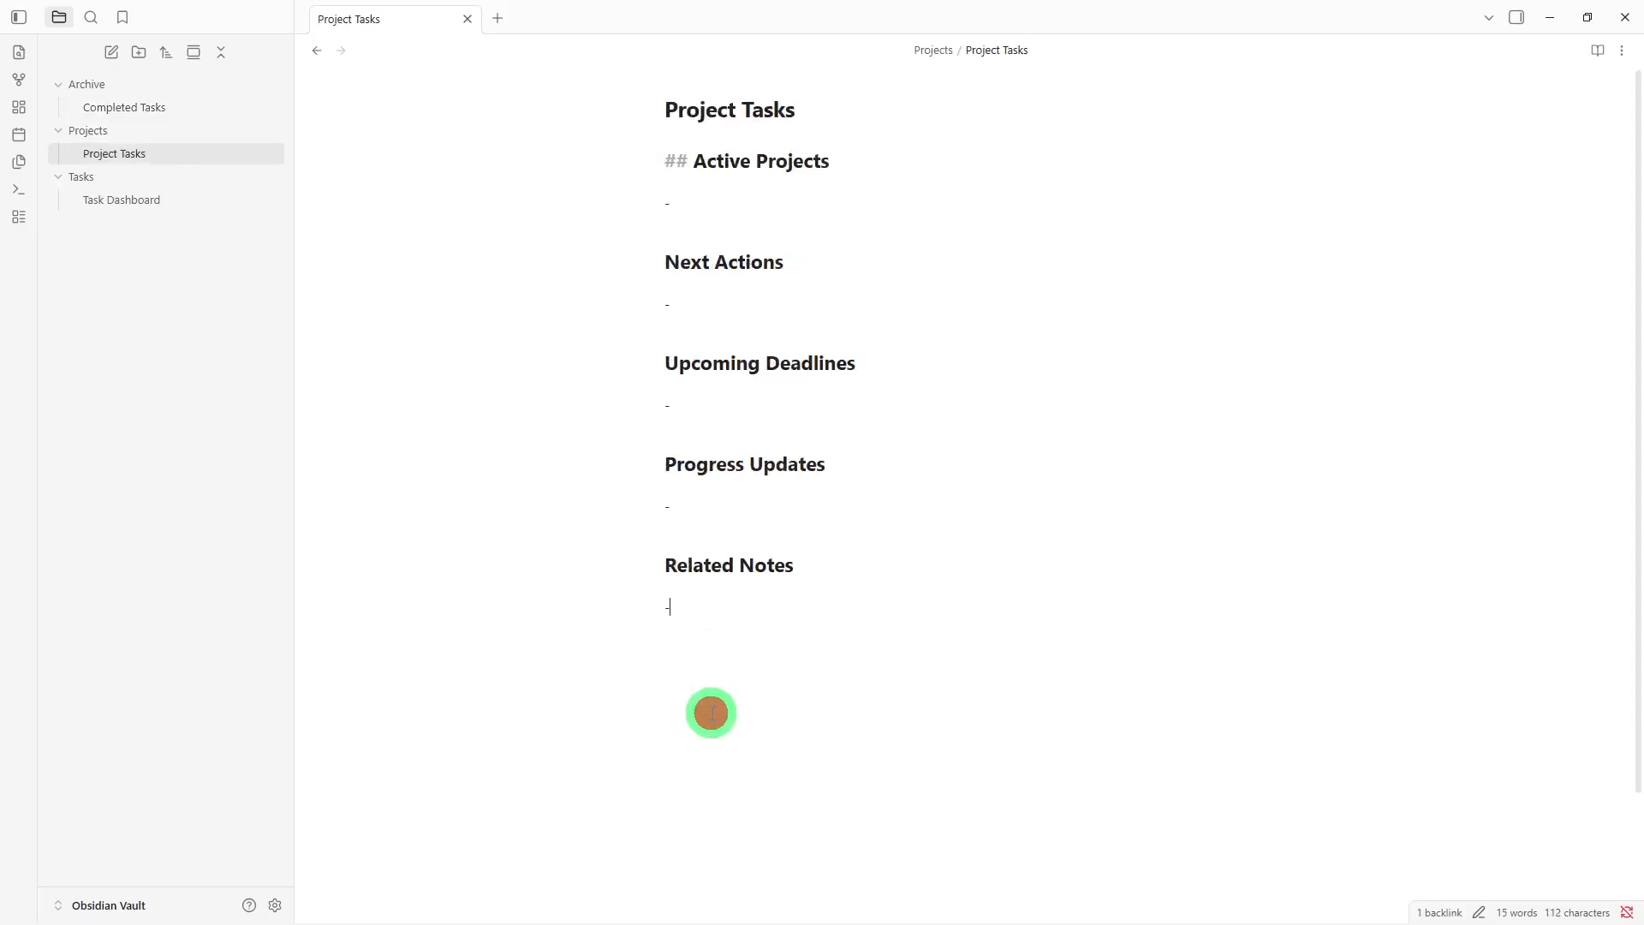
{"action": "type", "text": "[["}
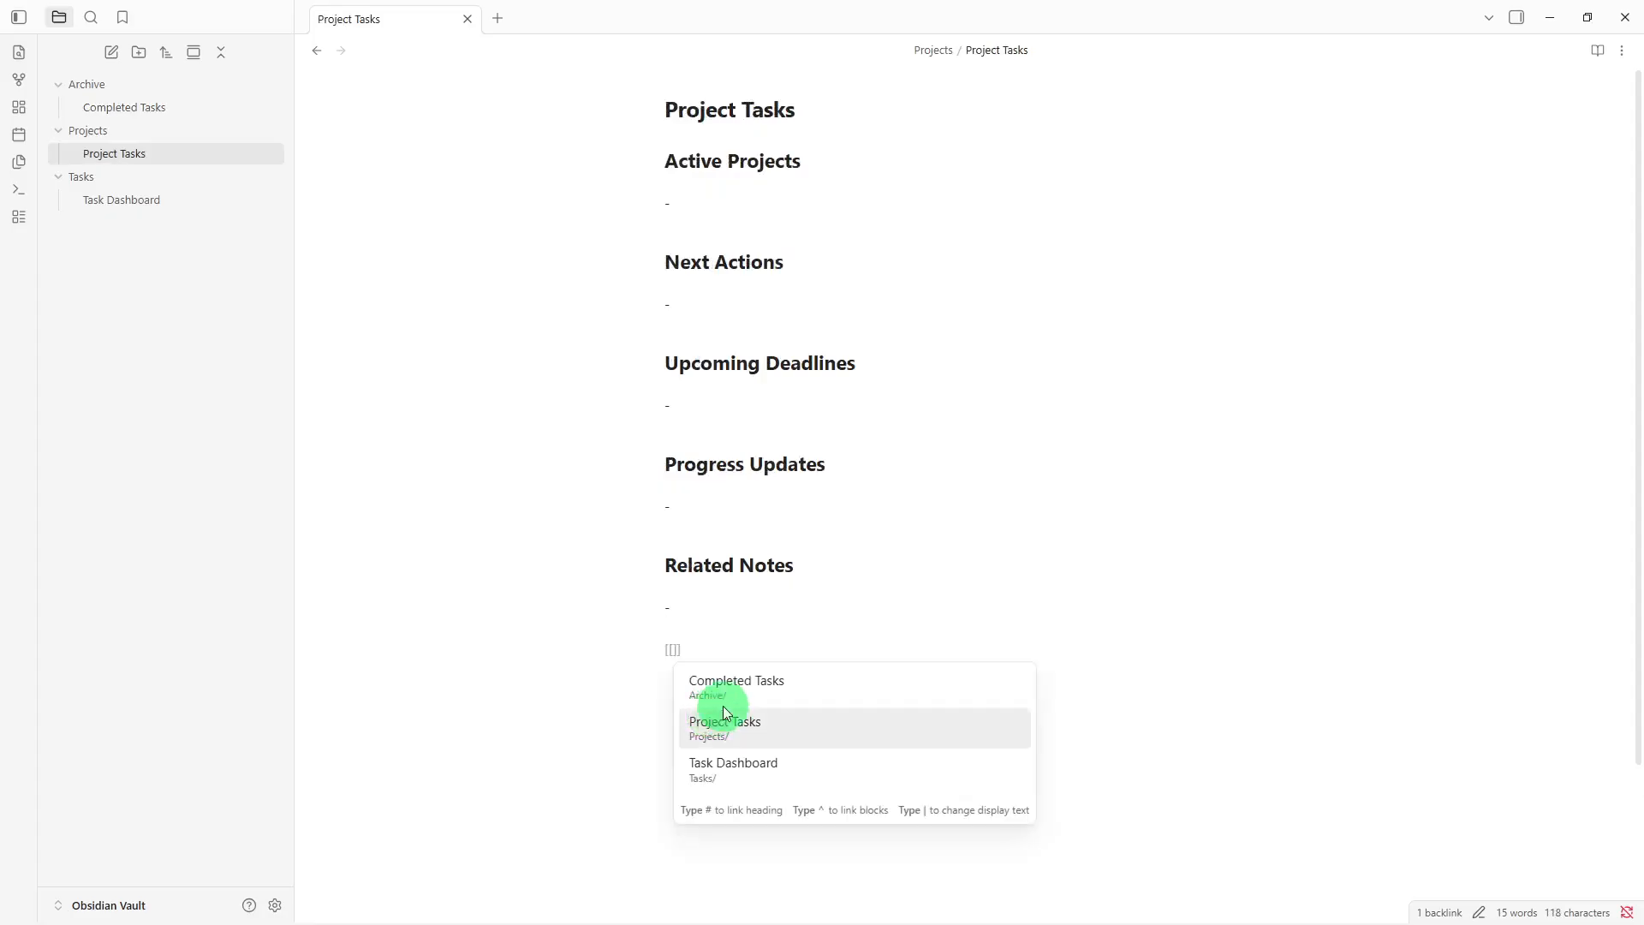
{"action": "left_click", "coordinate": [736, 762]}
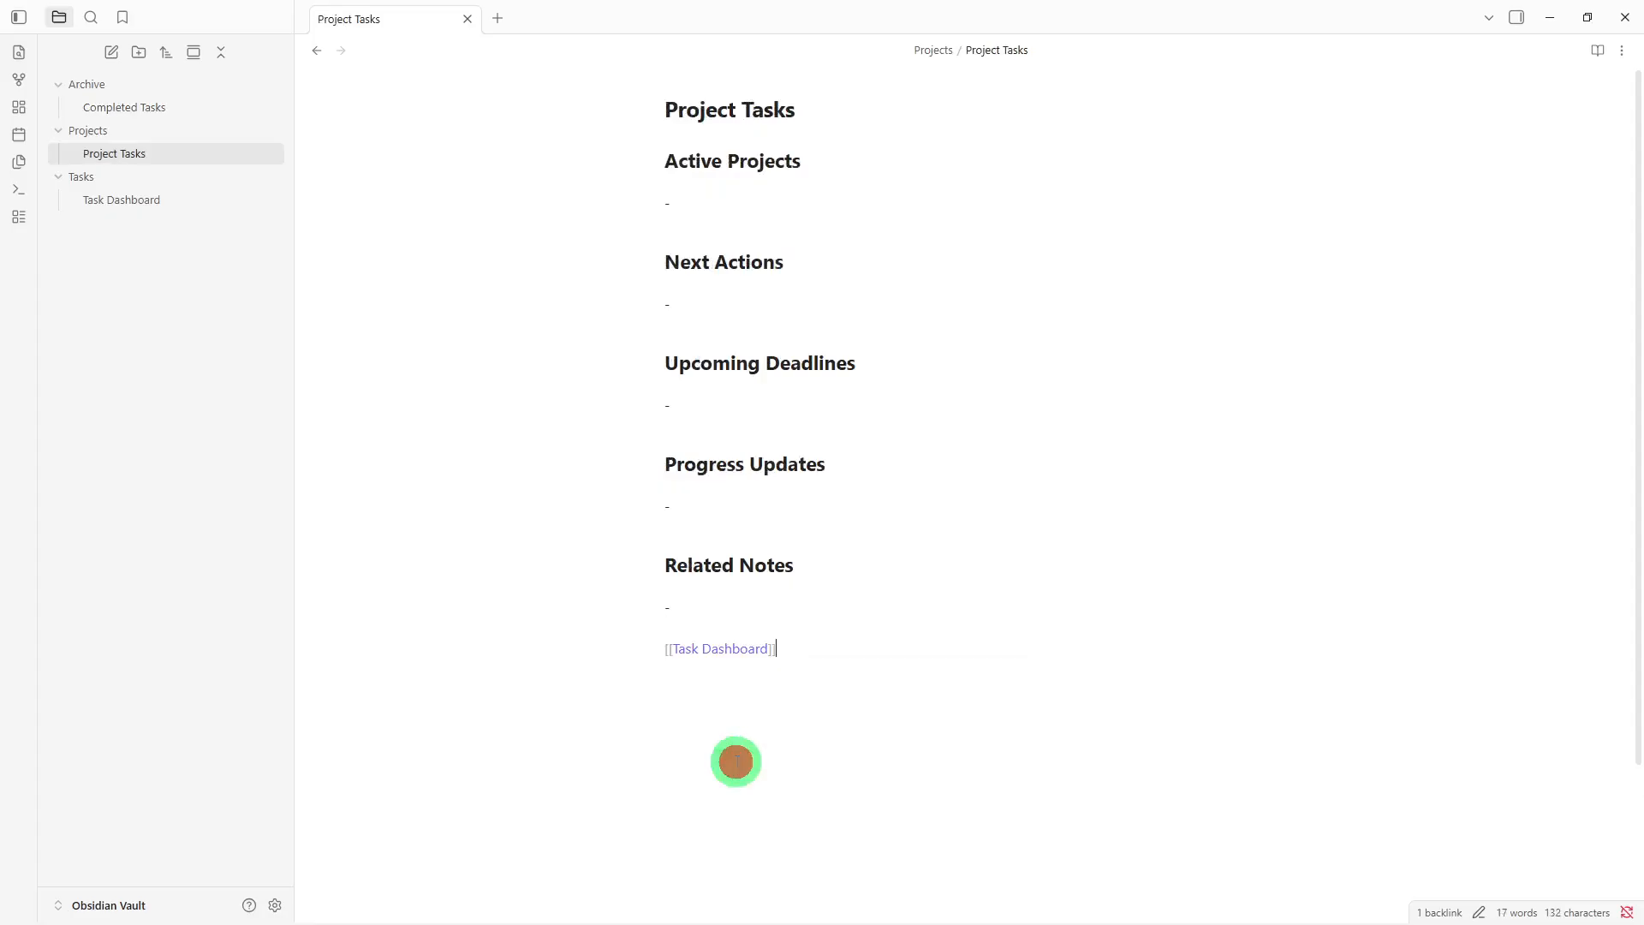
{"action": "key", "text": "Return"}
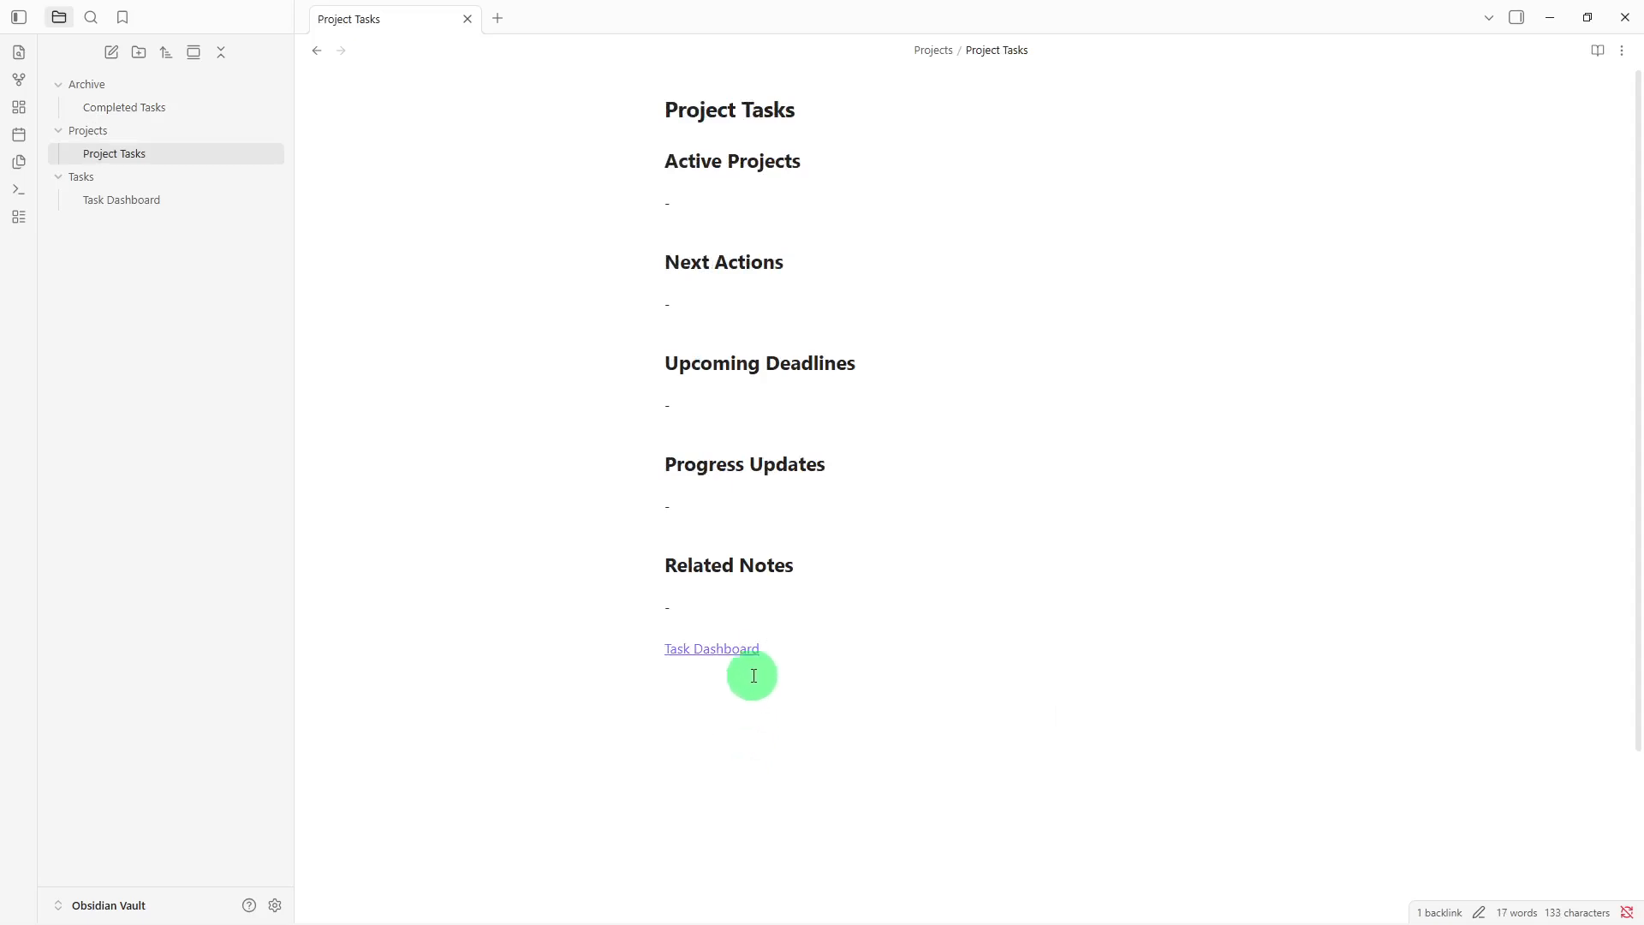
- Follow the link to Task Dashboard and insert internal links to Completed Tasks and Project Tasks on separate lines below its Notes section
{"action": "left_click", "coordinate": [754, 648]}
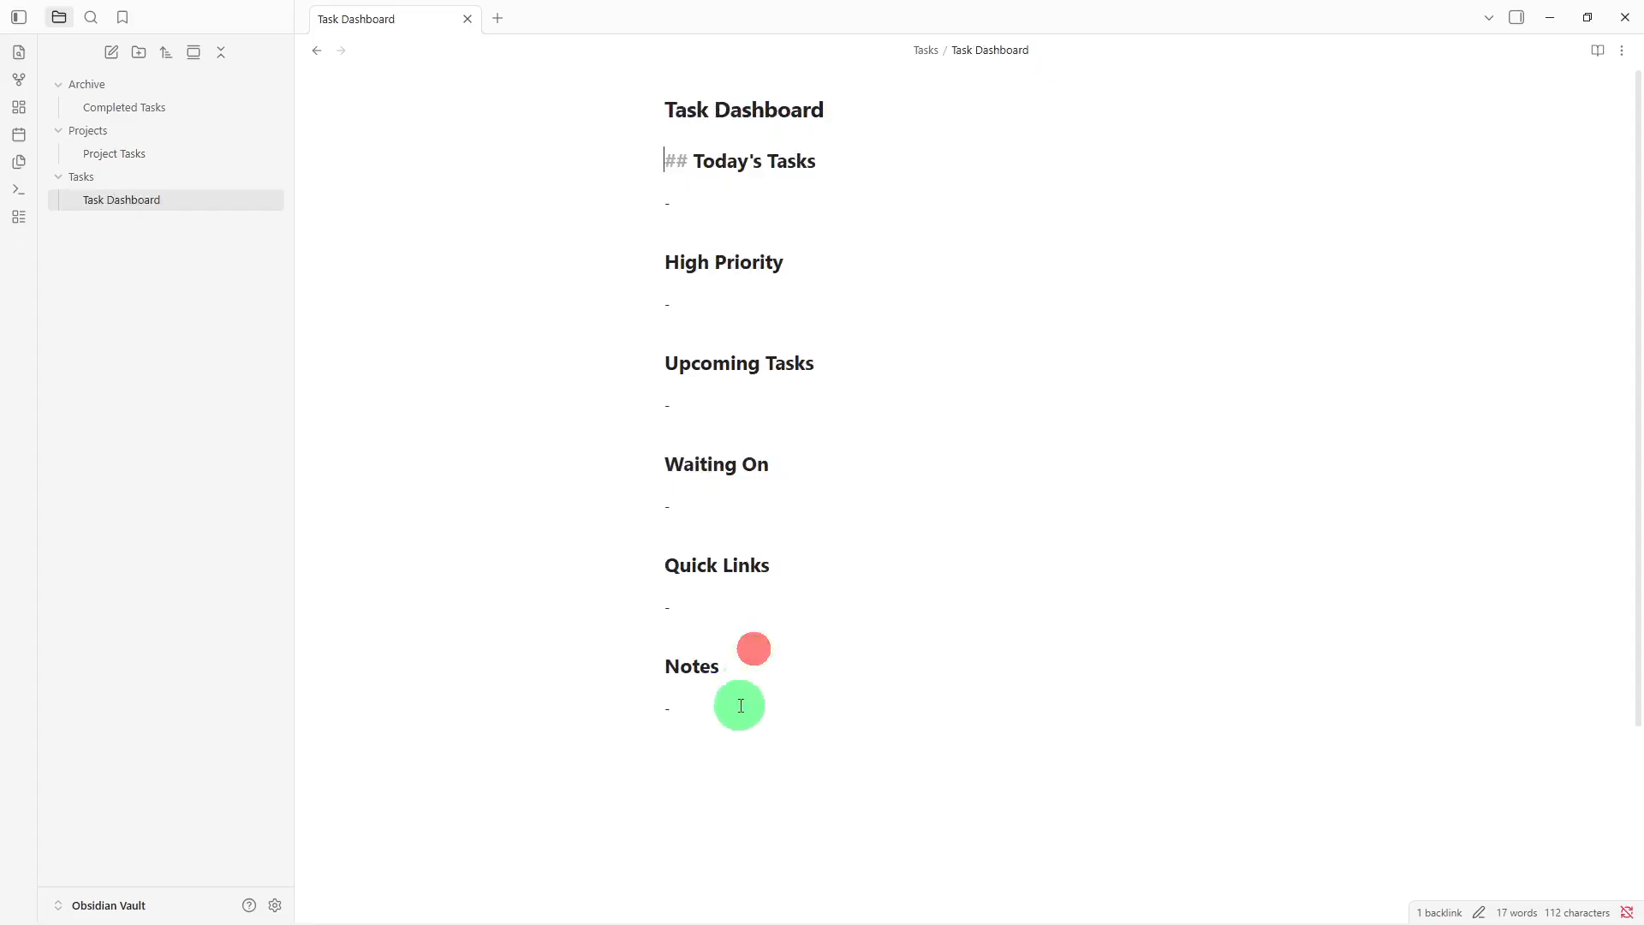
{"action": "left_click", "coordinate": [736, 726]}
{"action": "key", "text": "Return"}
{"action": "key", "text": "Return"}
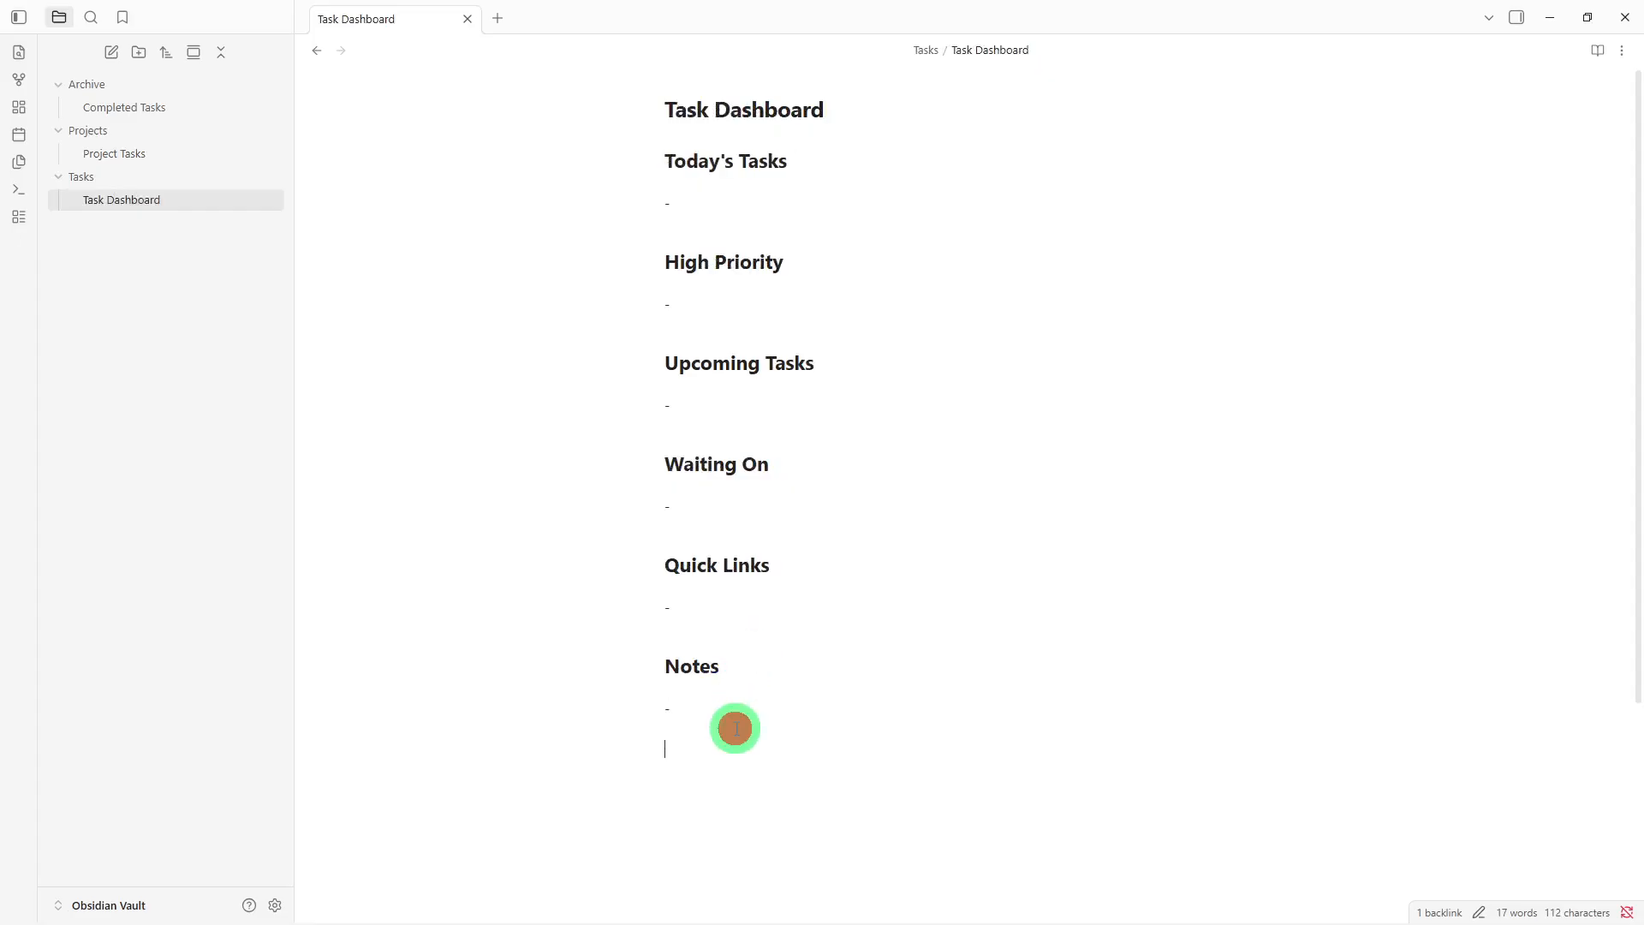
{"action": "type", "text": "[["}
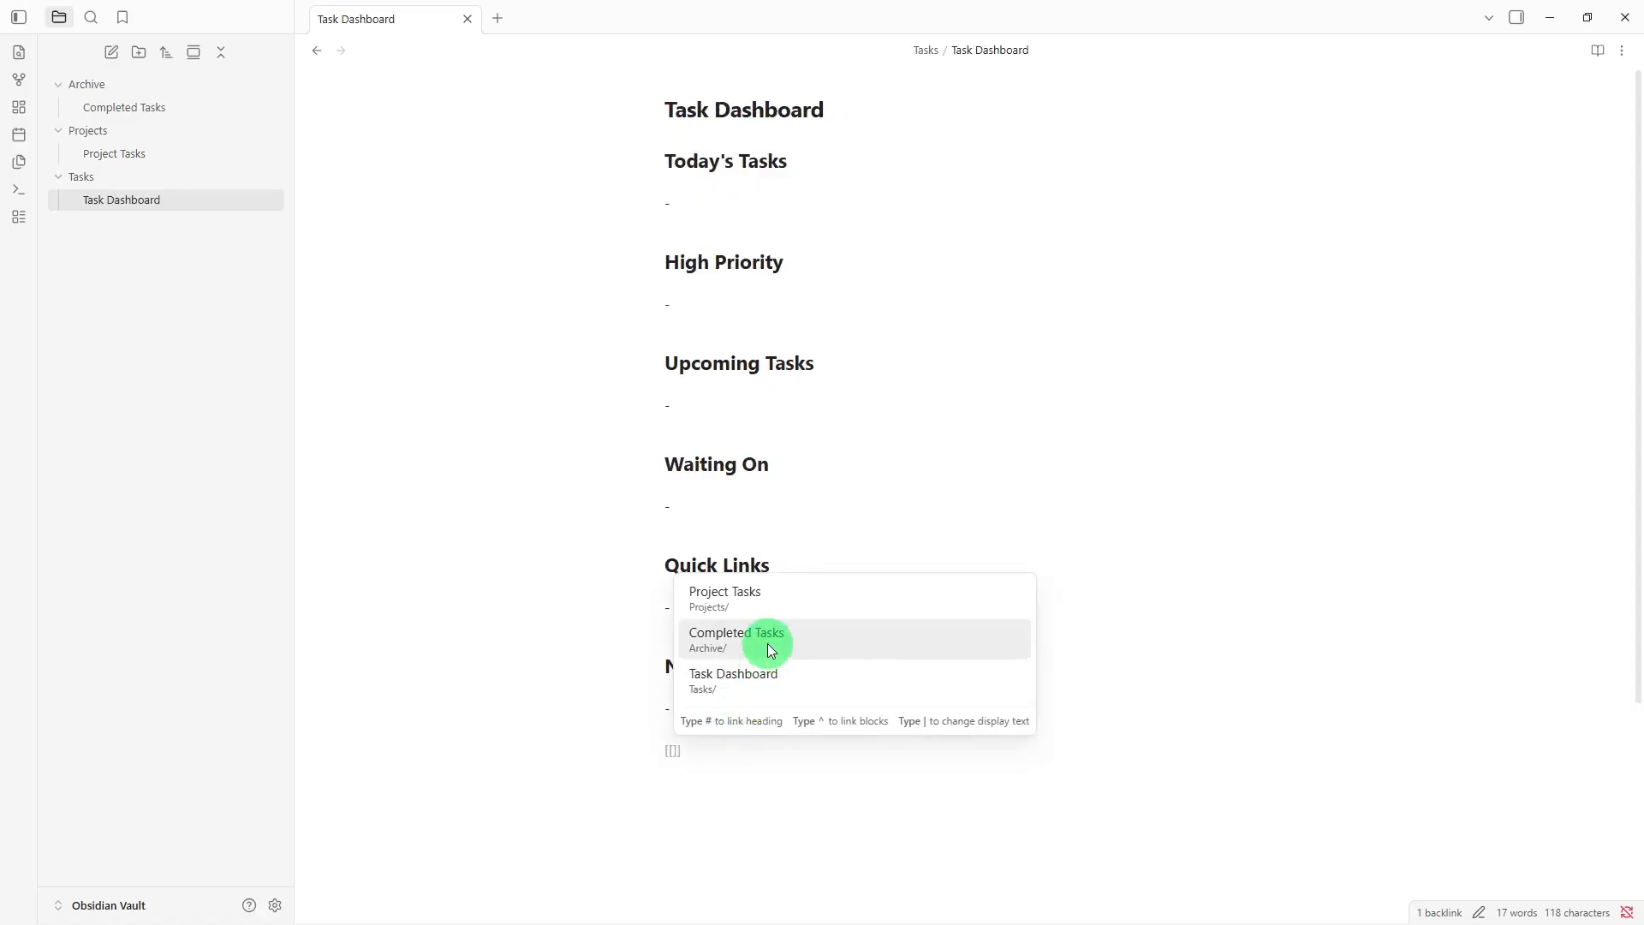
{"action": "left_click", "coordinate": [767, 644]}
{"action": "key", "text": "Return"}
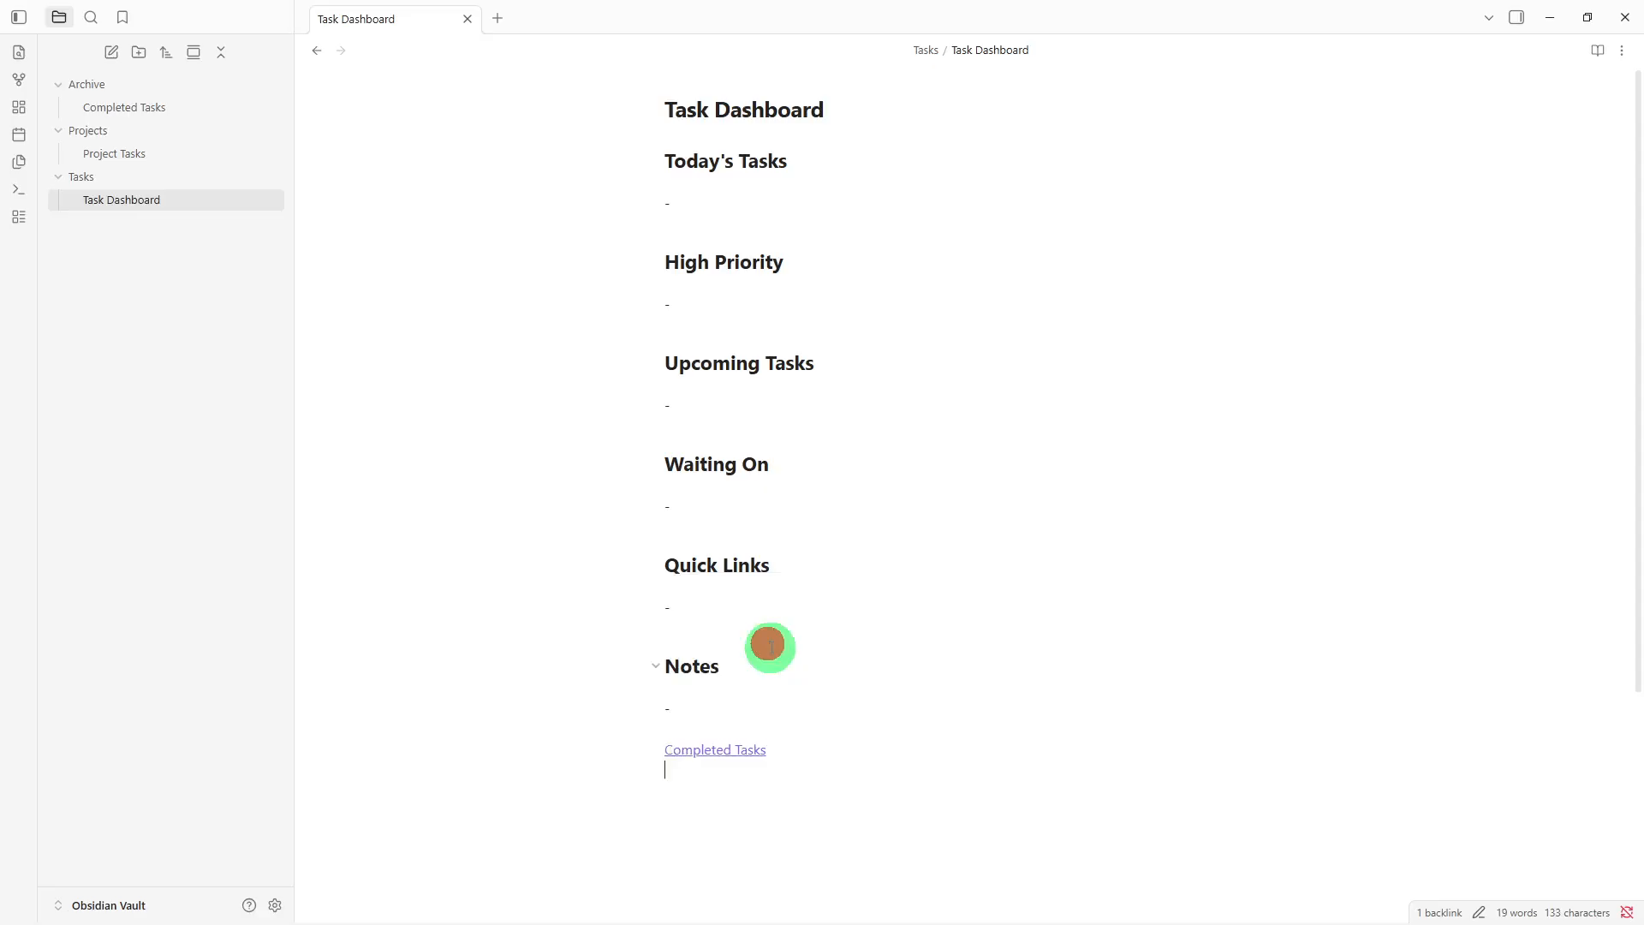
{"action": "type", "text": "[["}
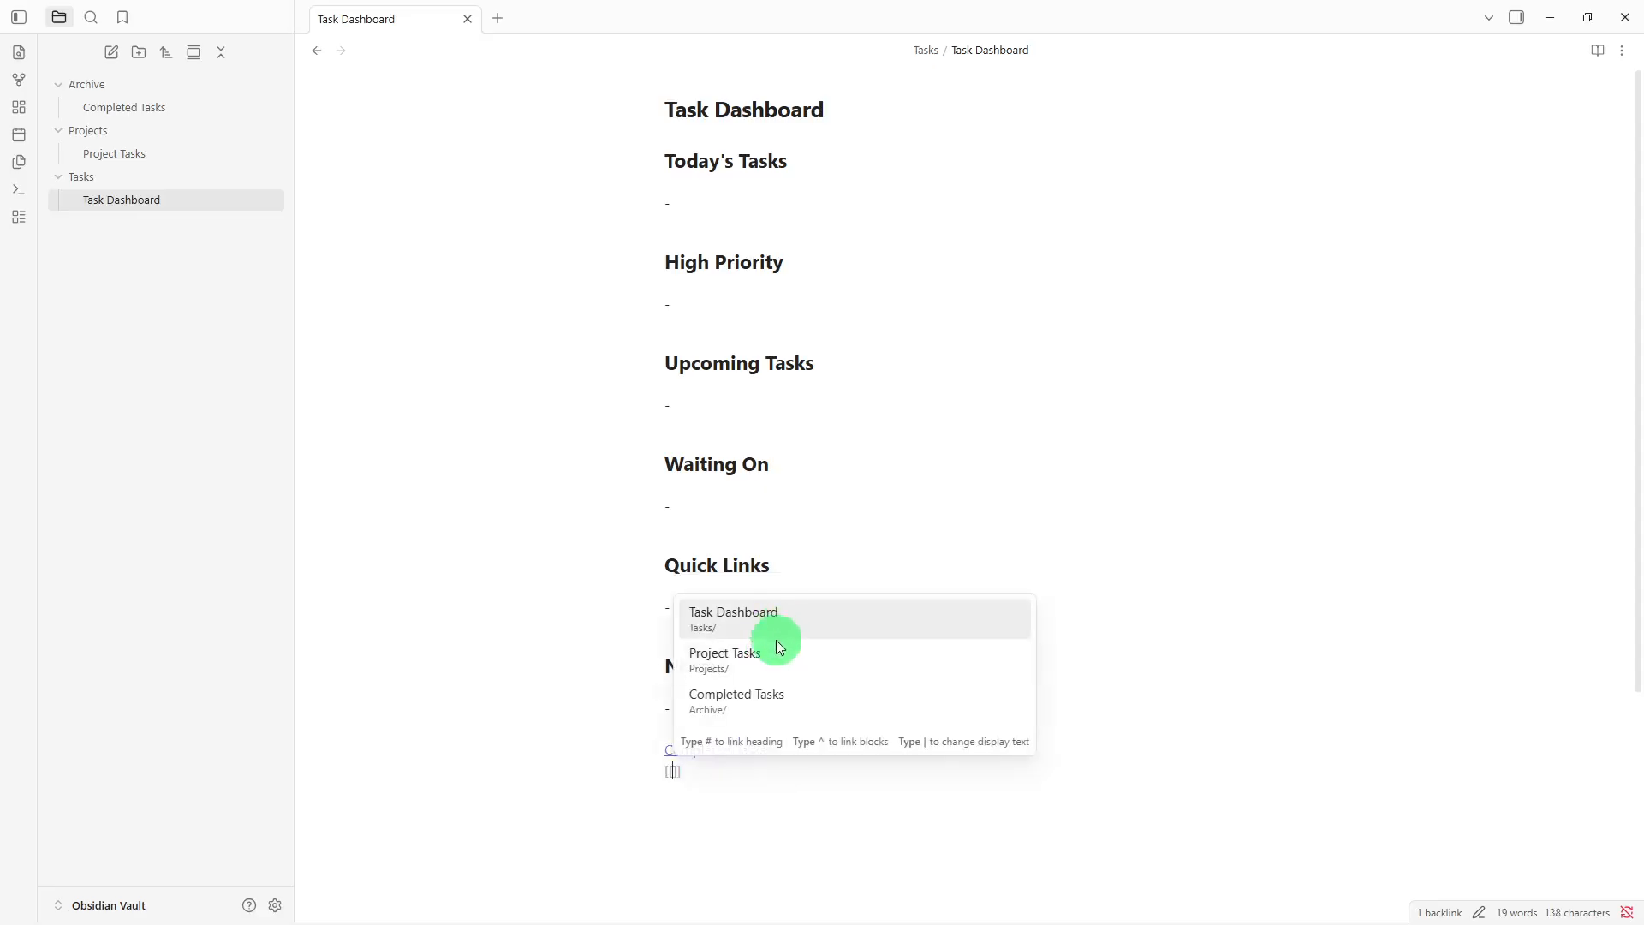
{"action": "left_click", "coordinate": [776, 647]}
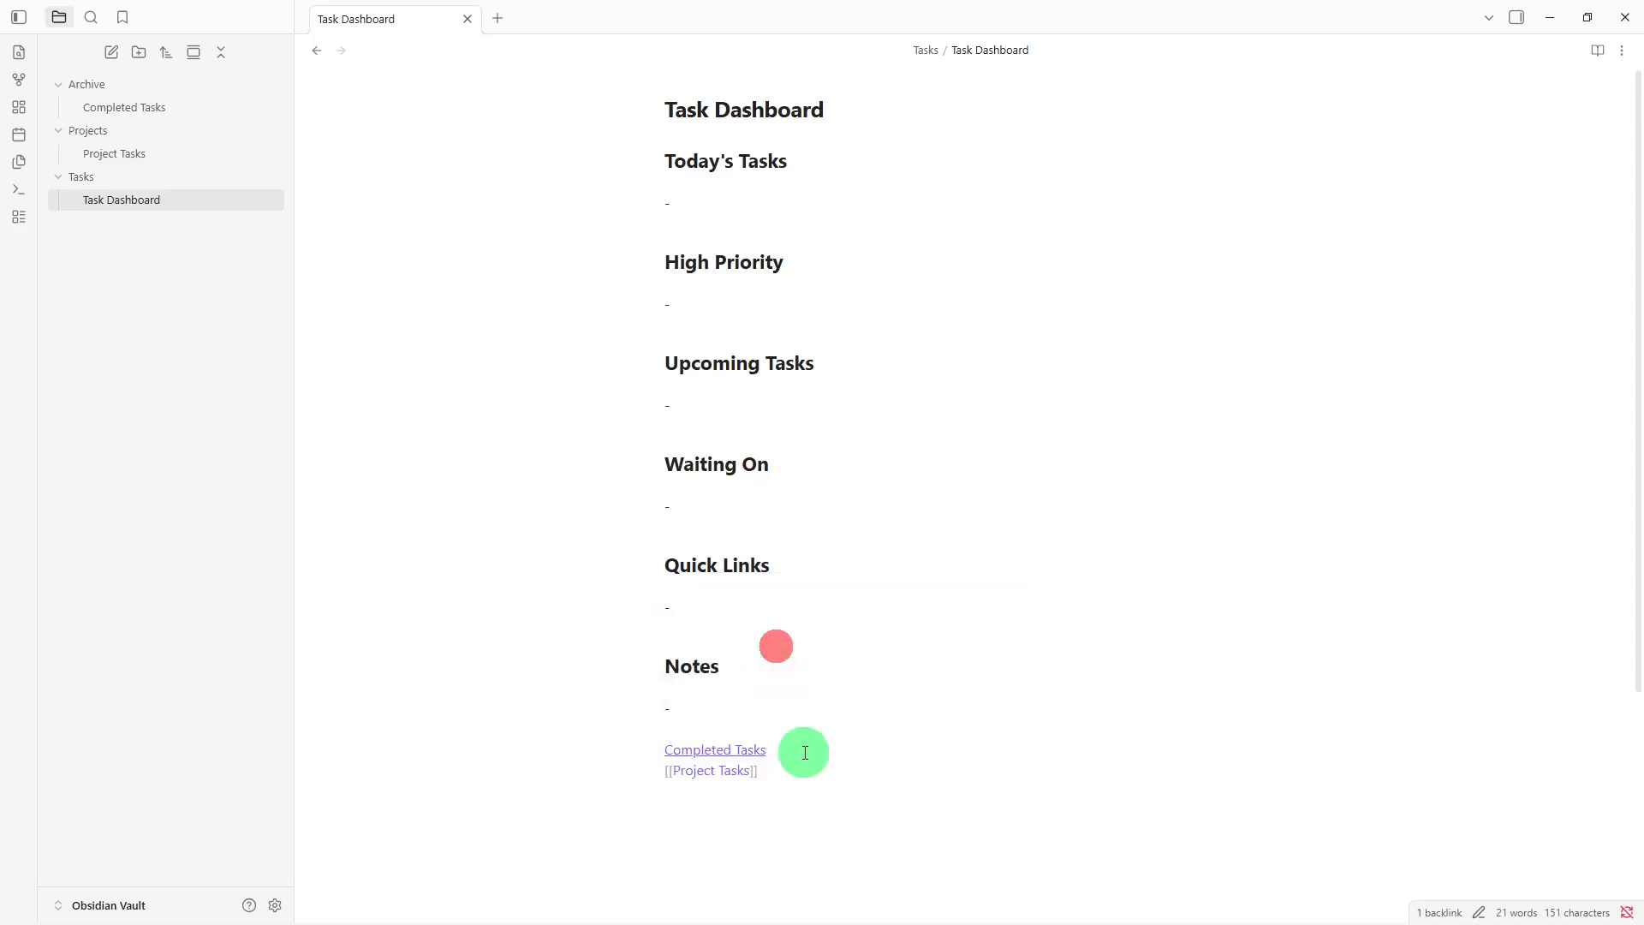
{"action": "key", "text": "Return"}
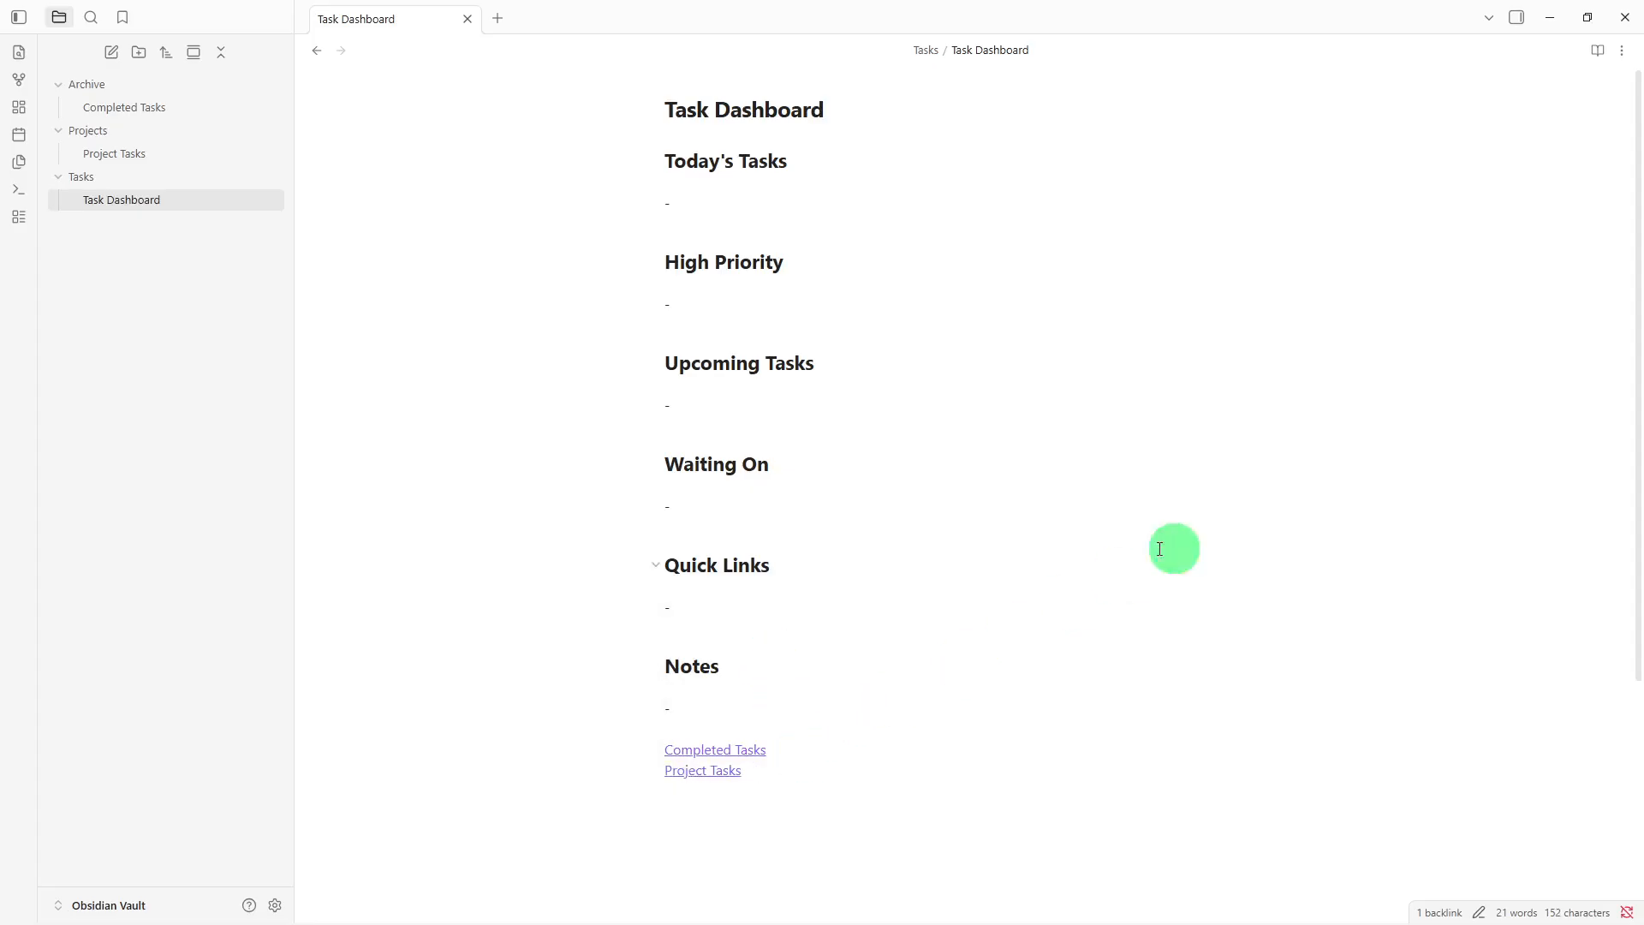
- Add a tags property to the Task Dashboard note with the tags task, today and priority
{"action": "left_click", "coordinate": [1617, 50]}
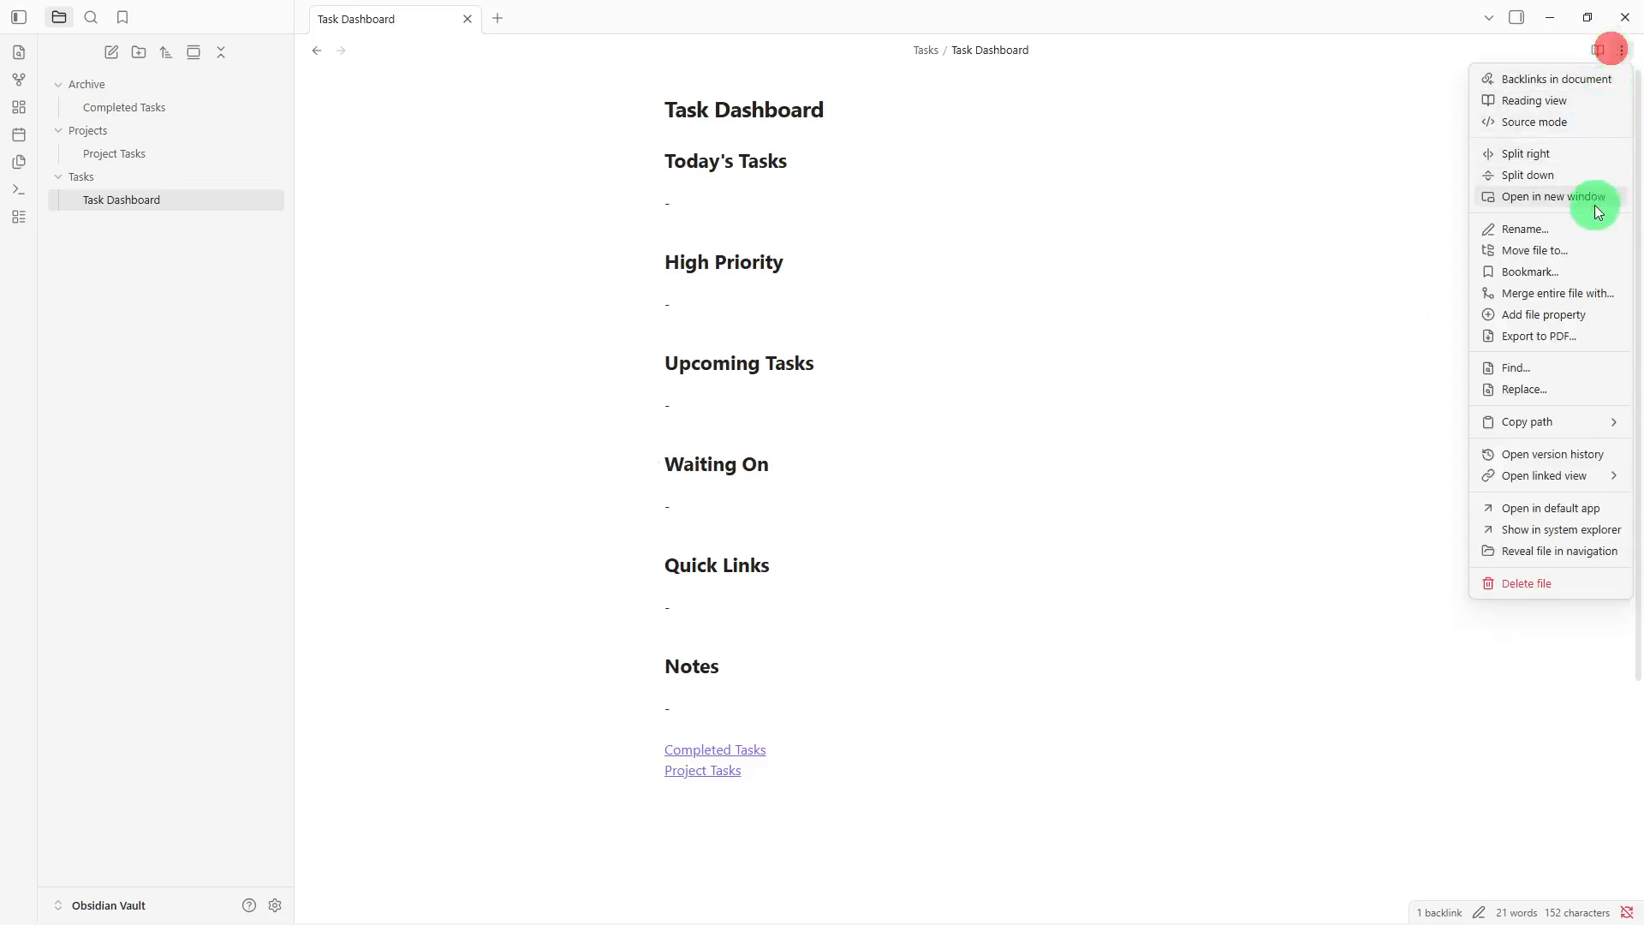
{"action": "left_click", "coordinate": [1581, 316]}
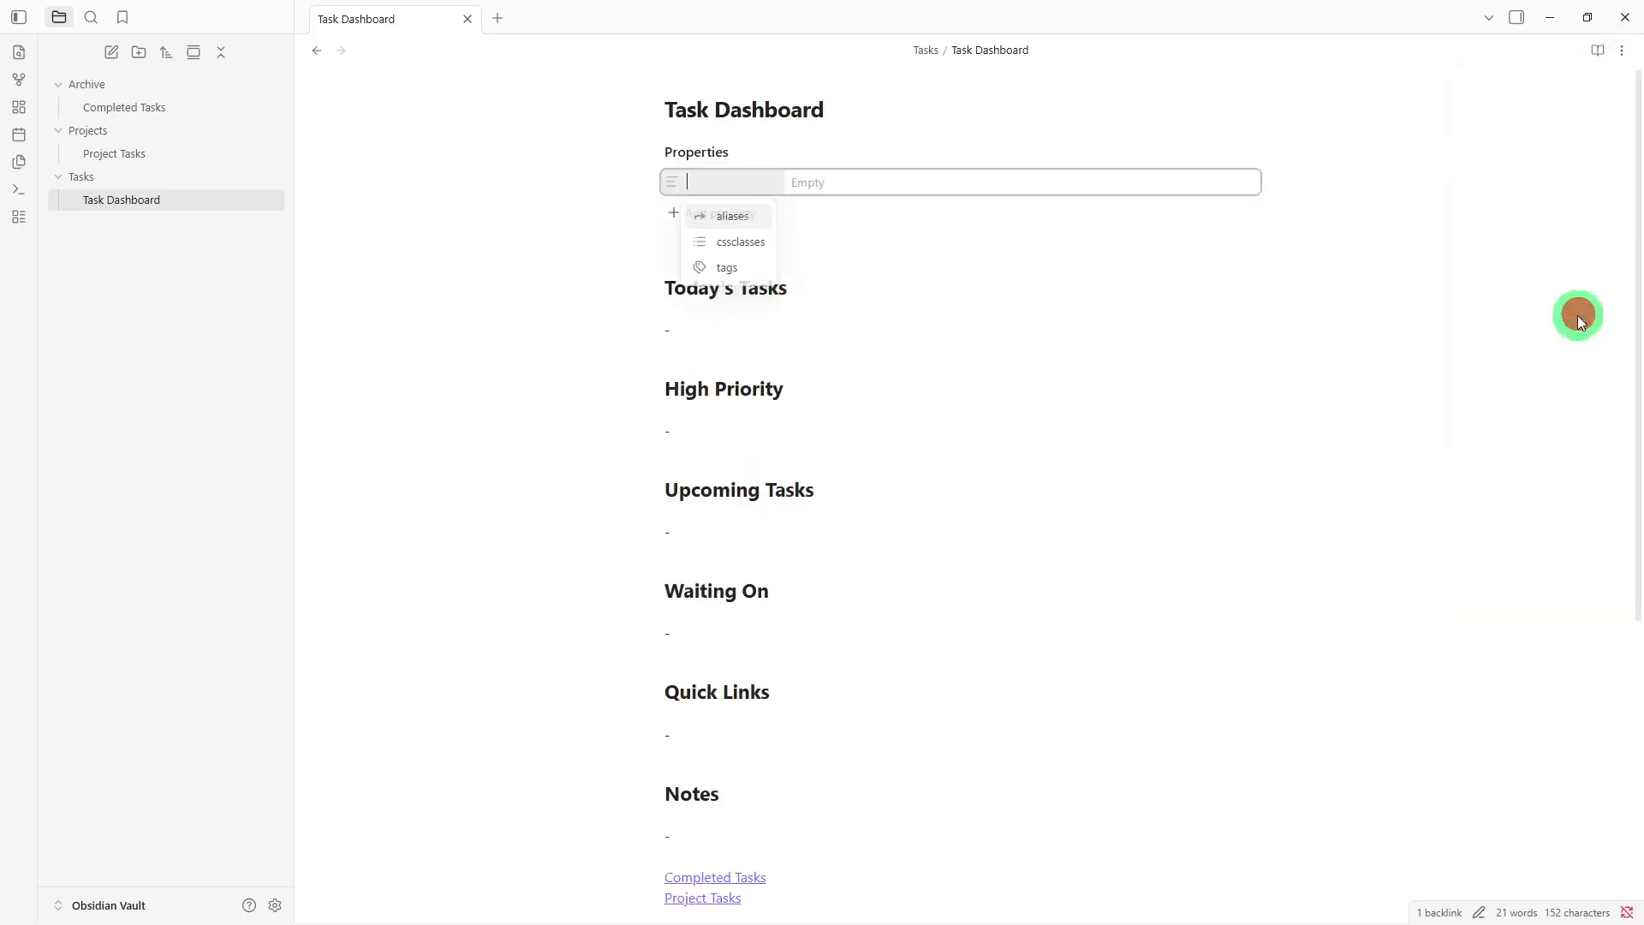
{"action": "left_click", "coordinate": [730, 273]}
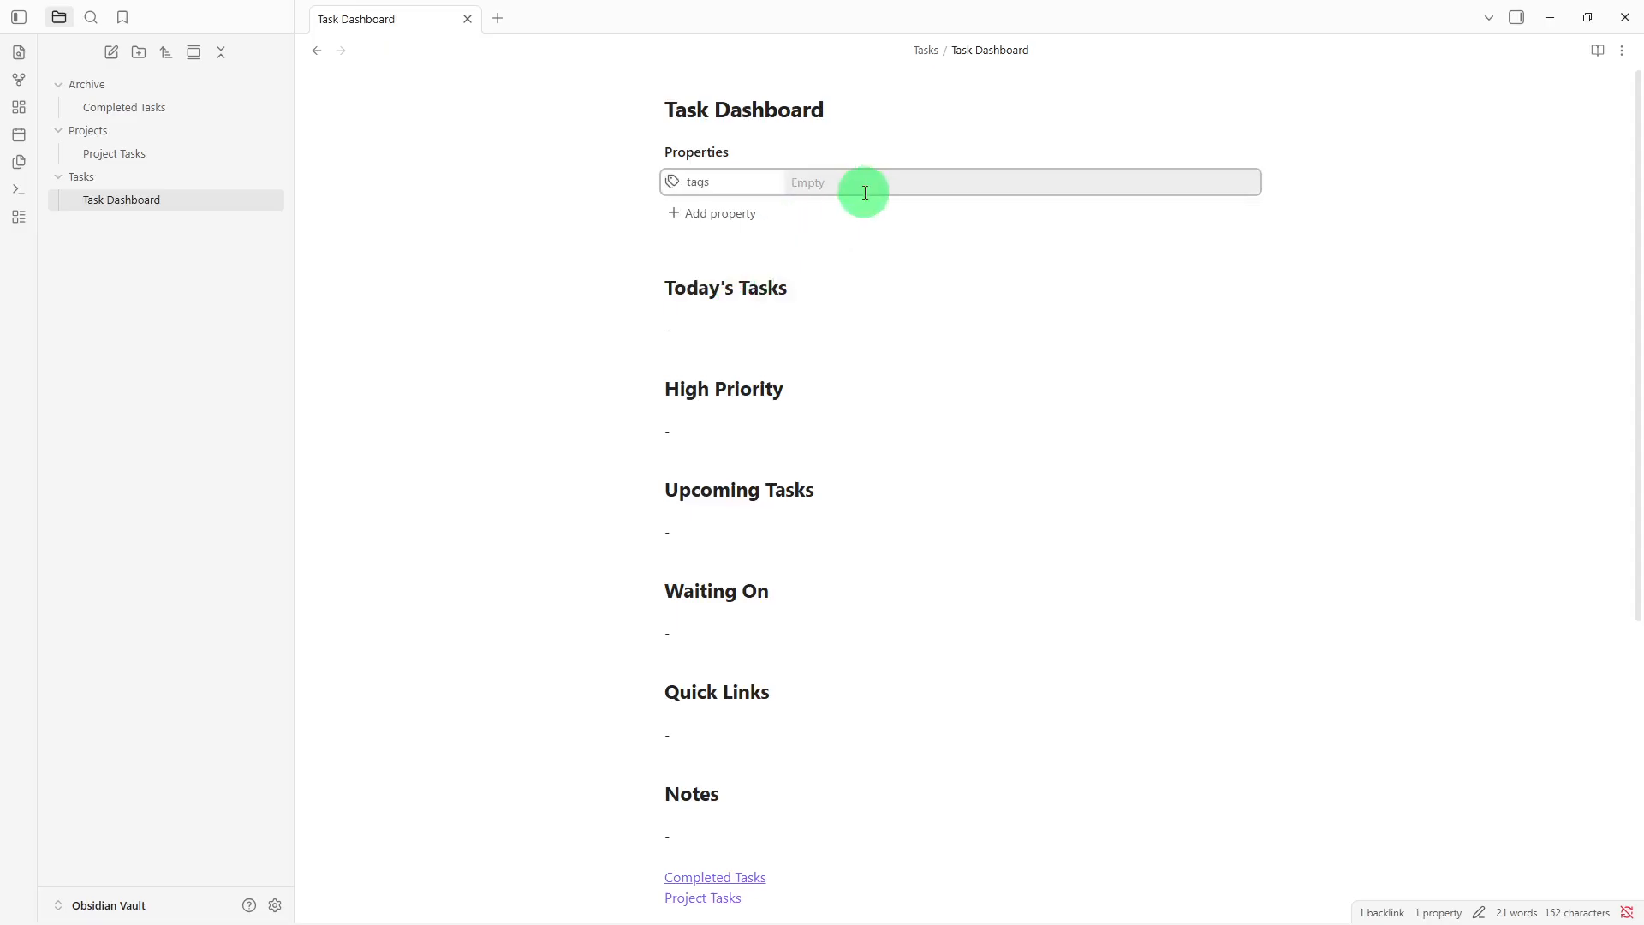
{"action": "type", "text": "task"}
{"action": "key", "text": "Return"}
{"action": "key", "text": "Return"}
{"action": "type", "text": "today"}
{"action": "key", "text": "Return"}
{"action": "type", "text": "priority"}
{"action": "key", "text": "Return"}
{"action": "left_click", "coordinate": [769, 252]}
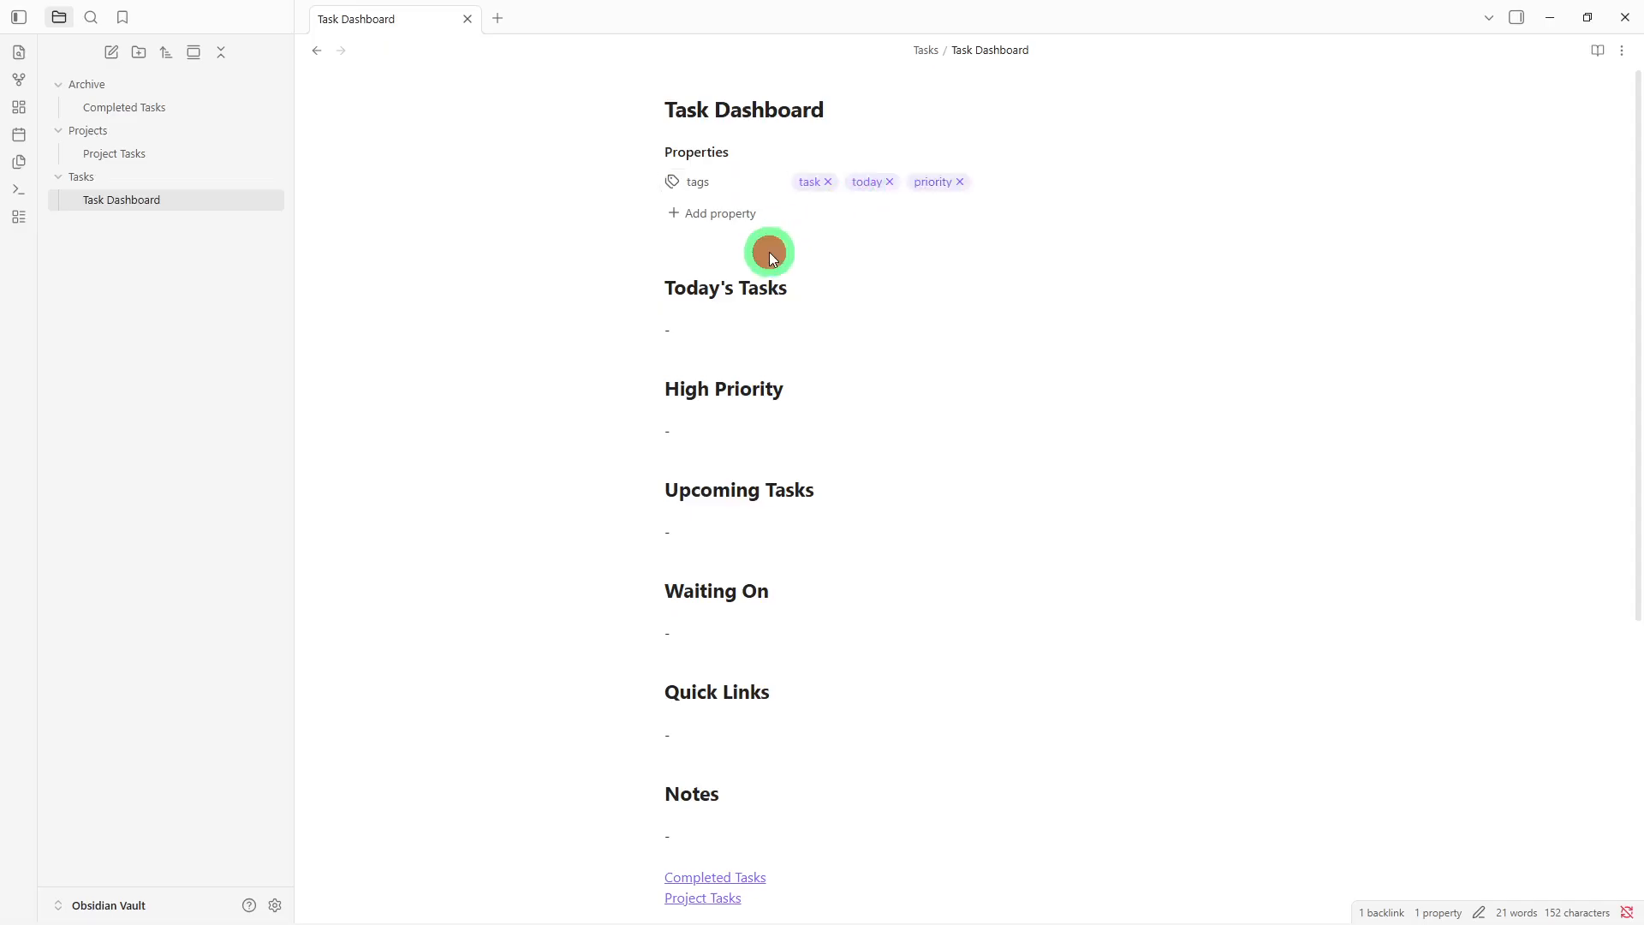
{"action": "left_click", "coordinate": [713, 244]}
- Review the Task Dashboard, Project Tasks and Completed Tasks notes one after another
{"action": "left_click", "coordinate": [207, 199]}
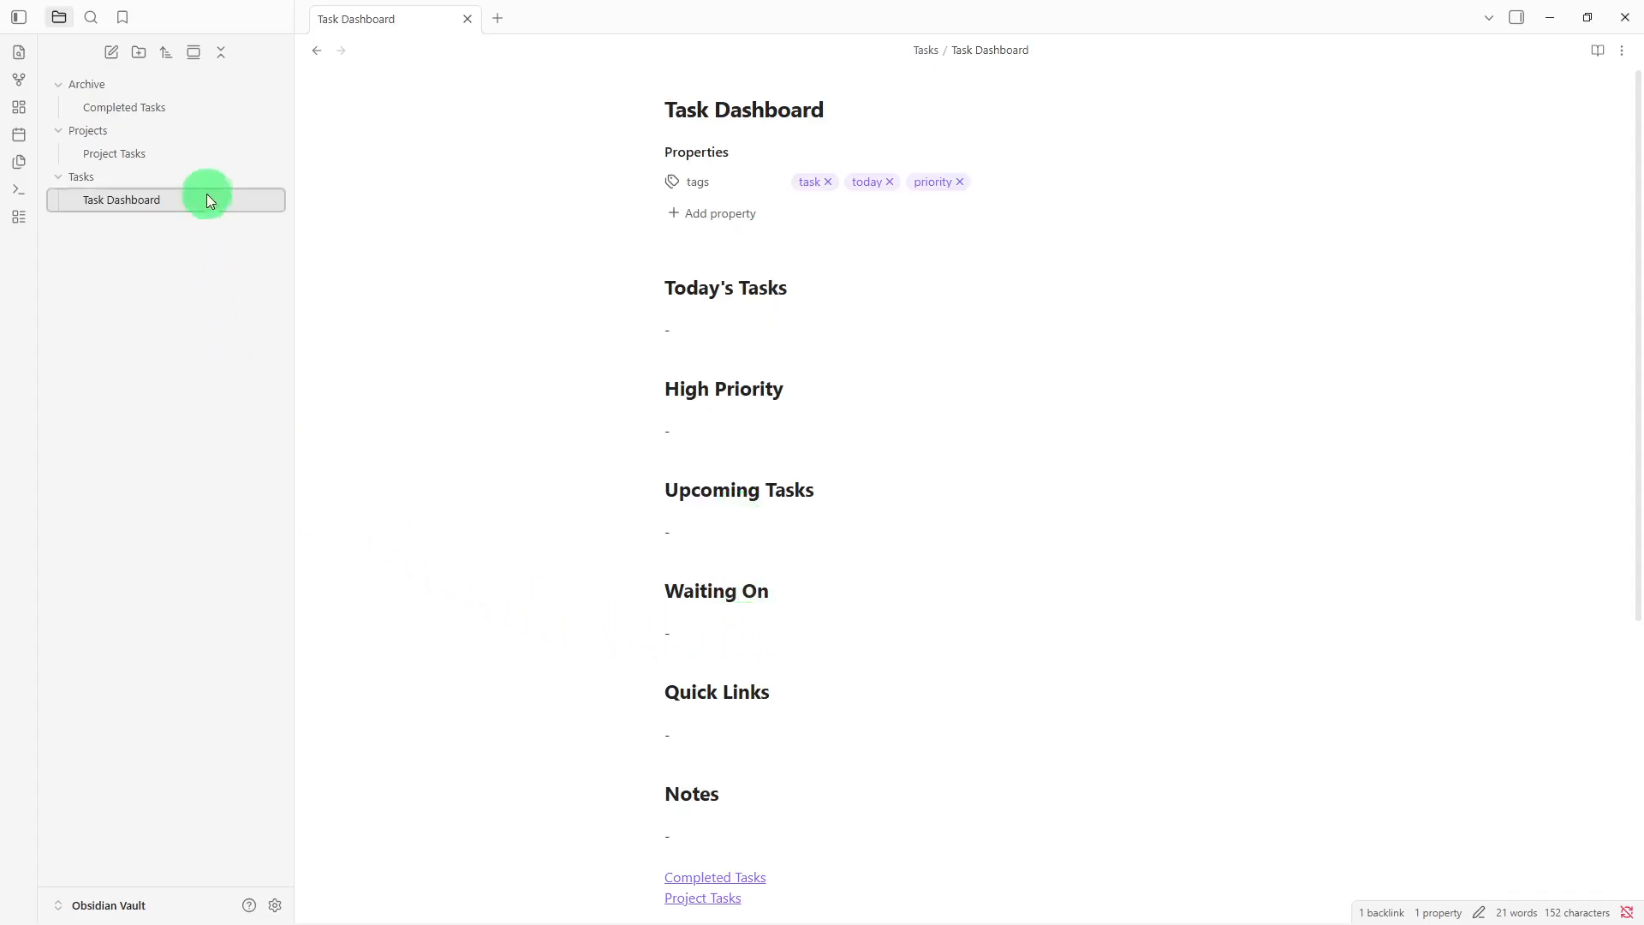
{"action": "left_click", "coordinate": [208, 159]}
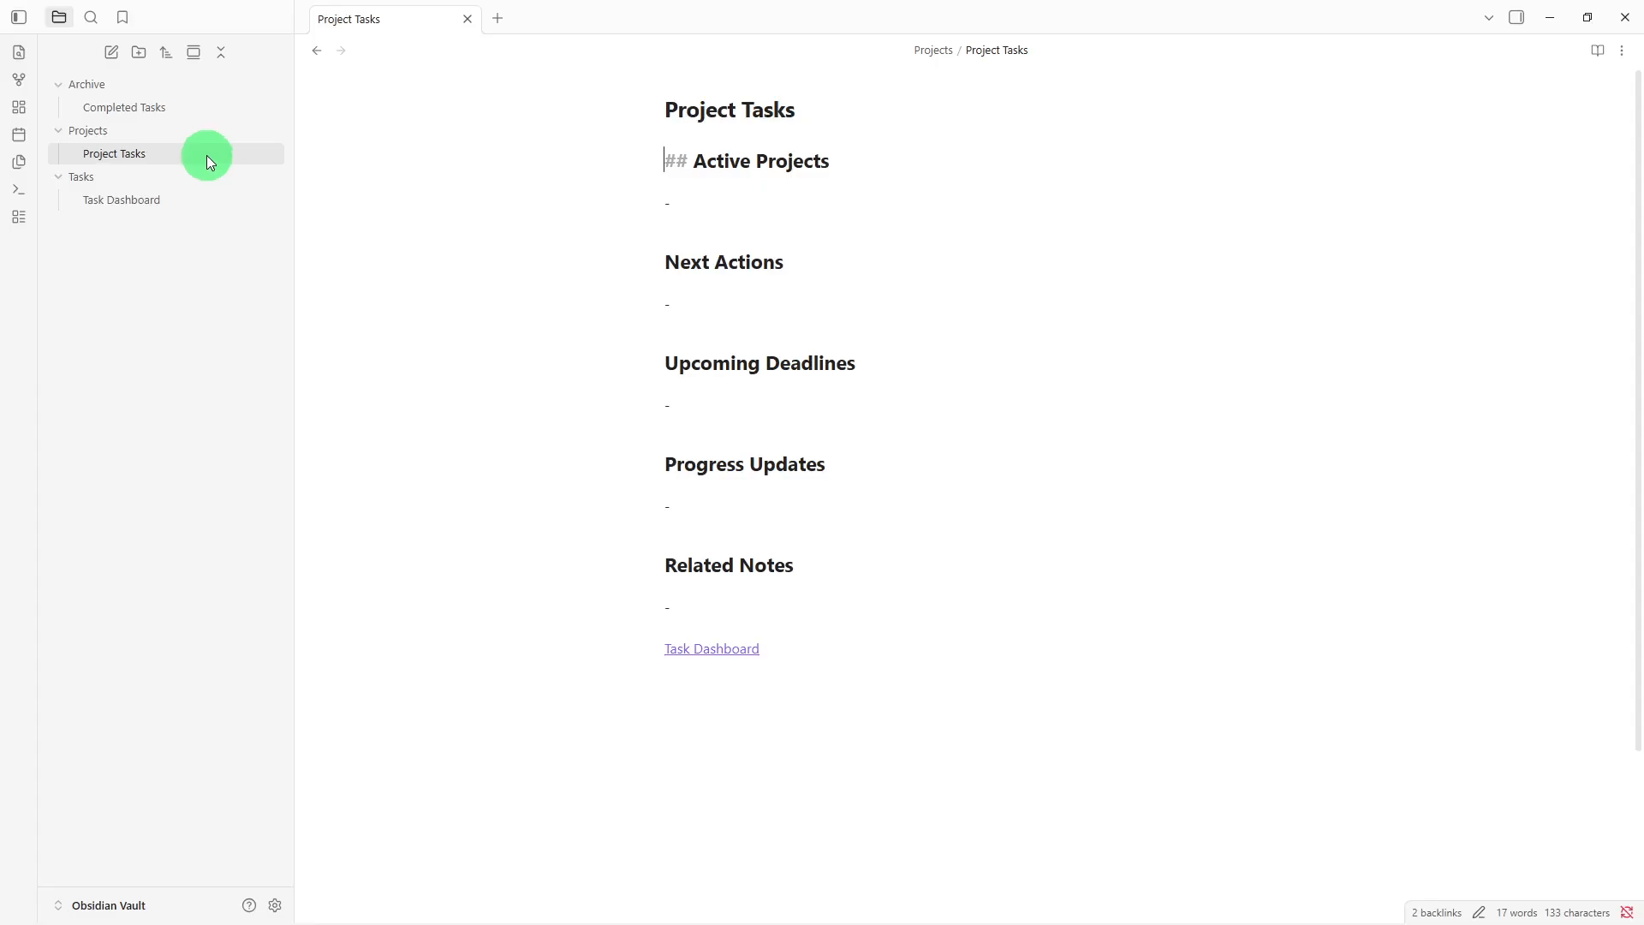
{"action": "left_click", "coordinate": [209, 112]}
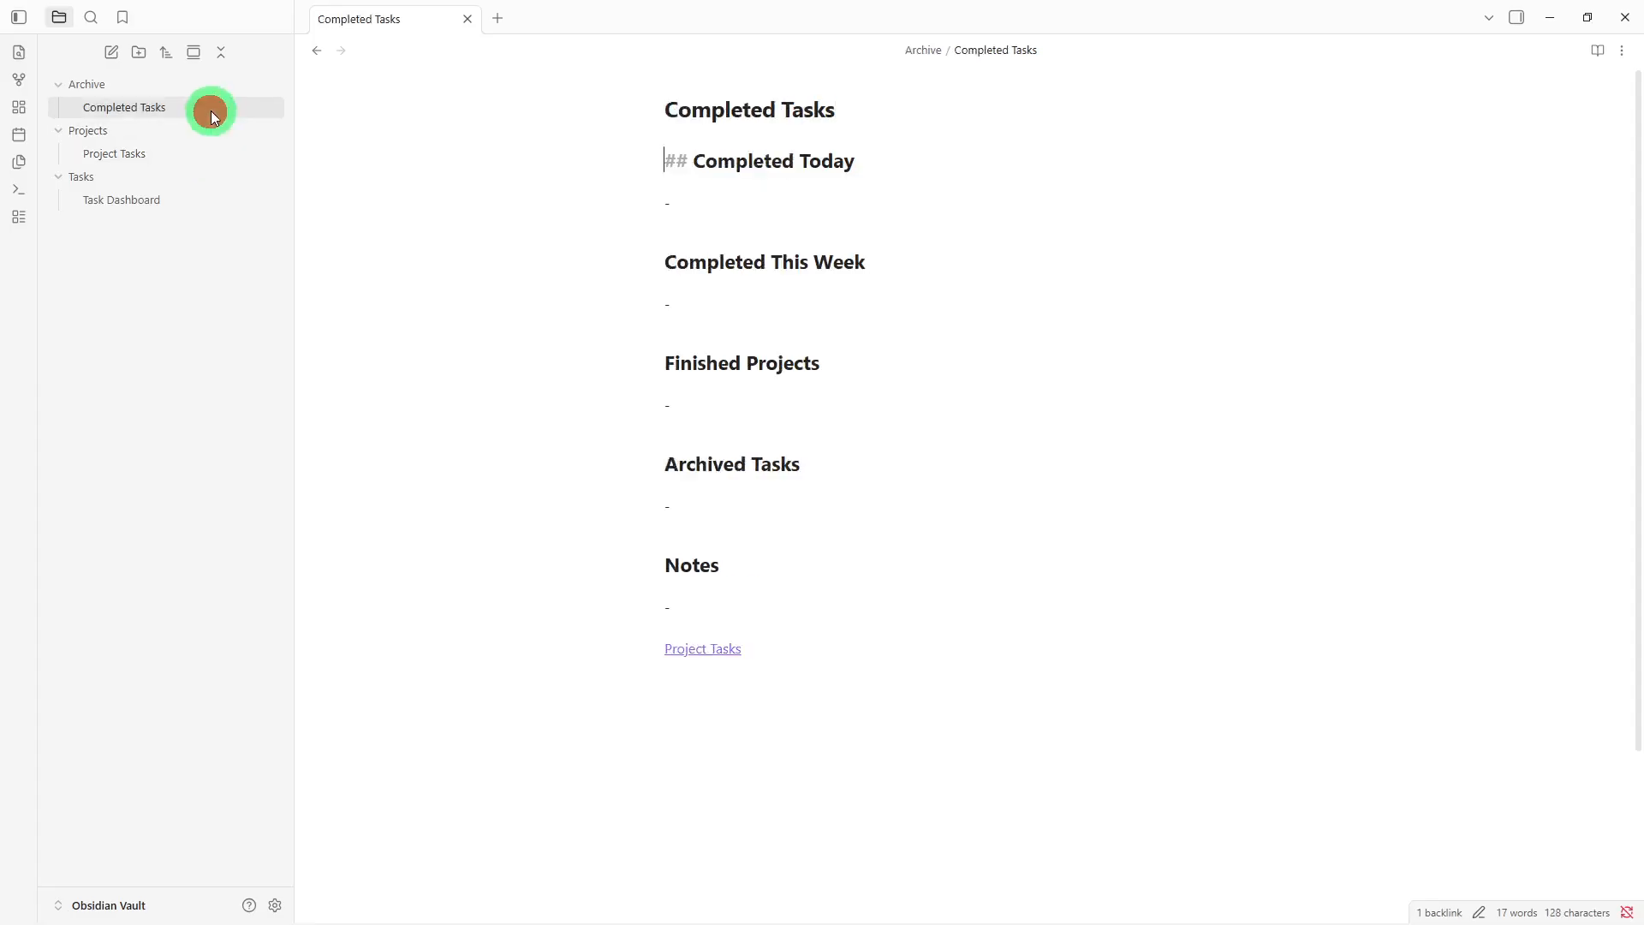